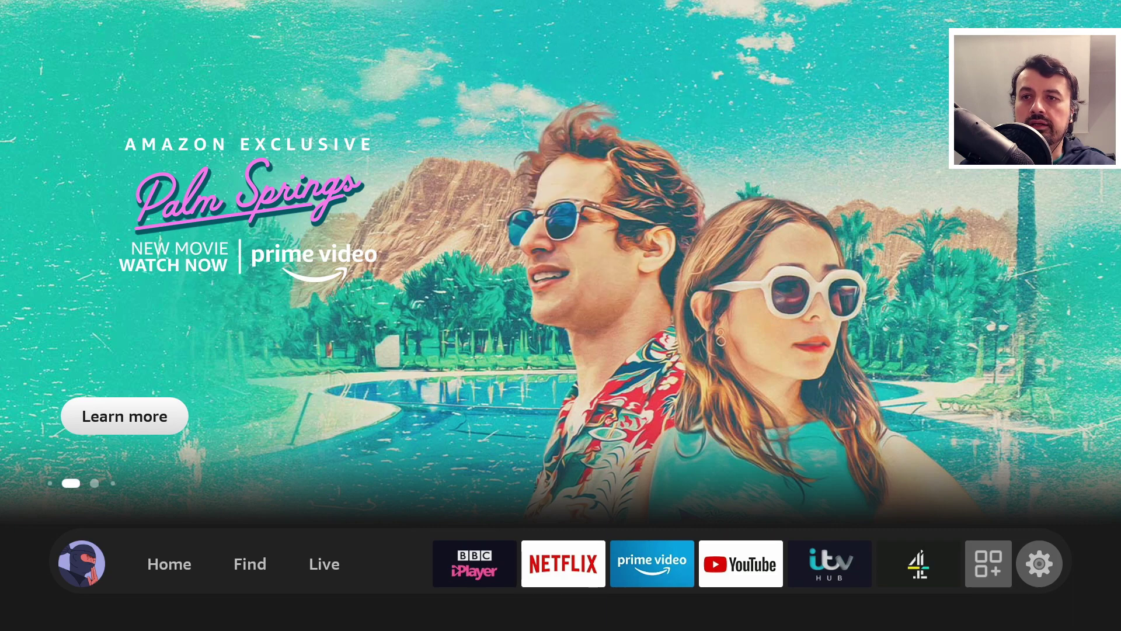
Look over the stock Fire TV home screen's app shortcuts, its Home, Find and Live entries, and the content rows.
key(Down)
key(Right)
key(Right)
key(Right)
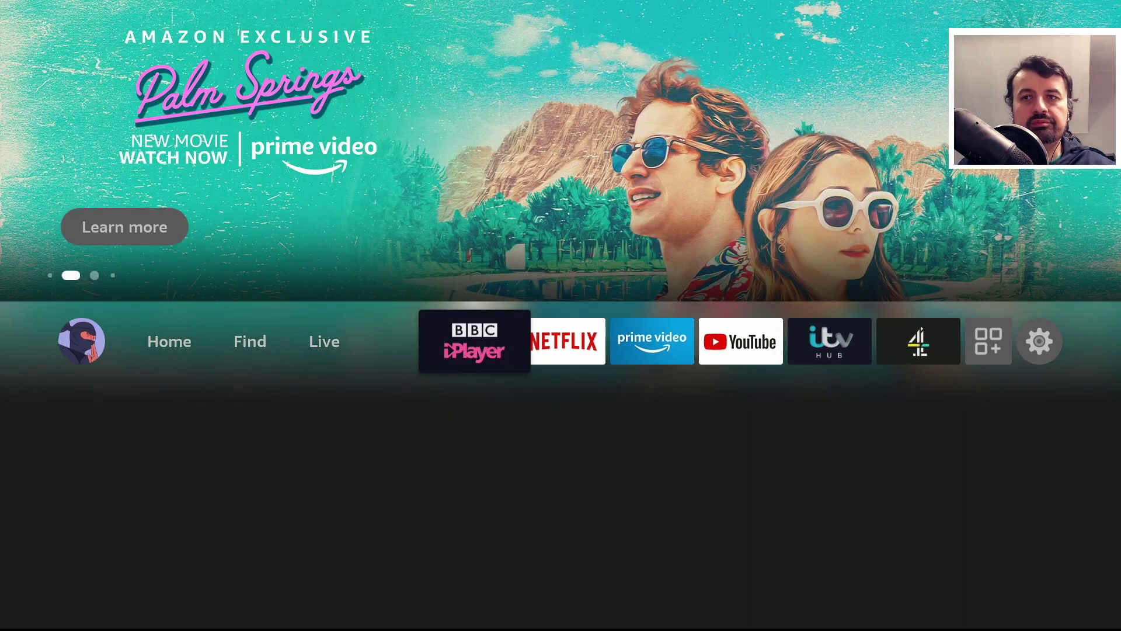
key(Right)
key(Right)
key(Right)
key(Left)
key(Right)
key(Left)
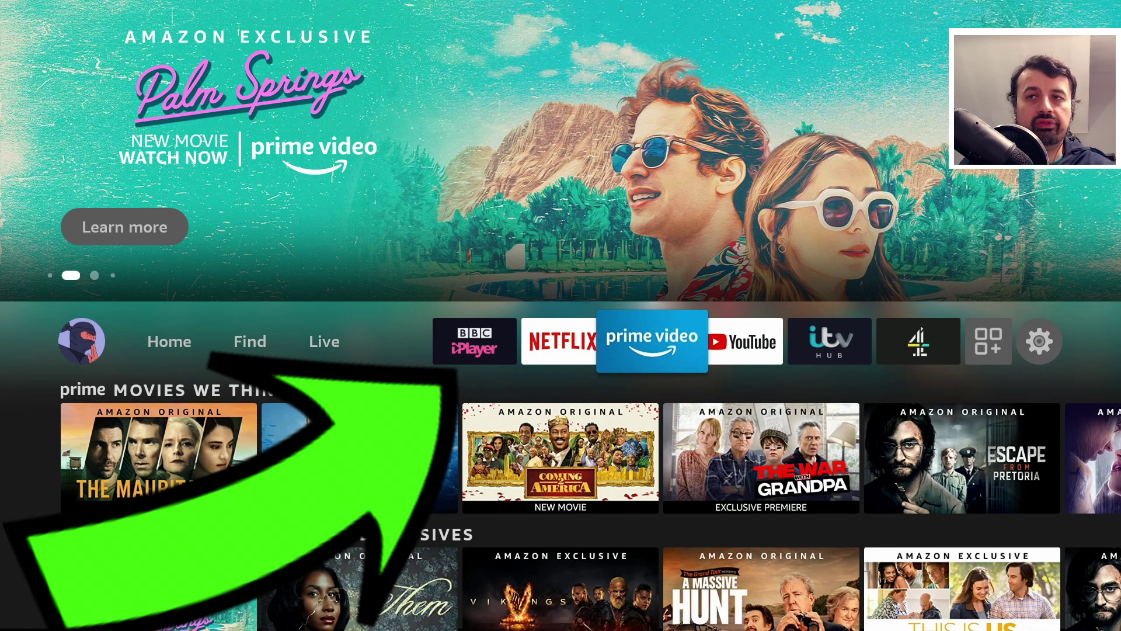
key(Left)
key(Left)
key(Left)
key(Left)
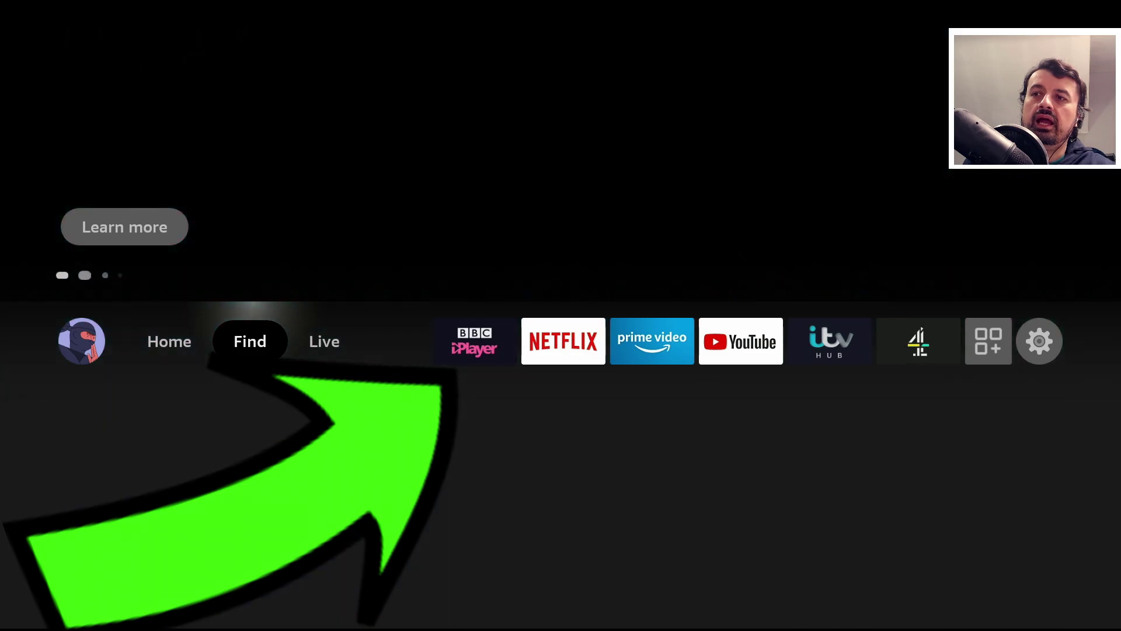
key(Left)
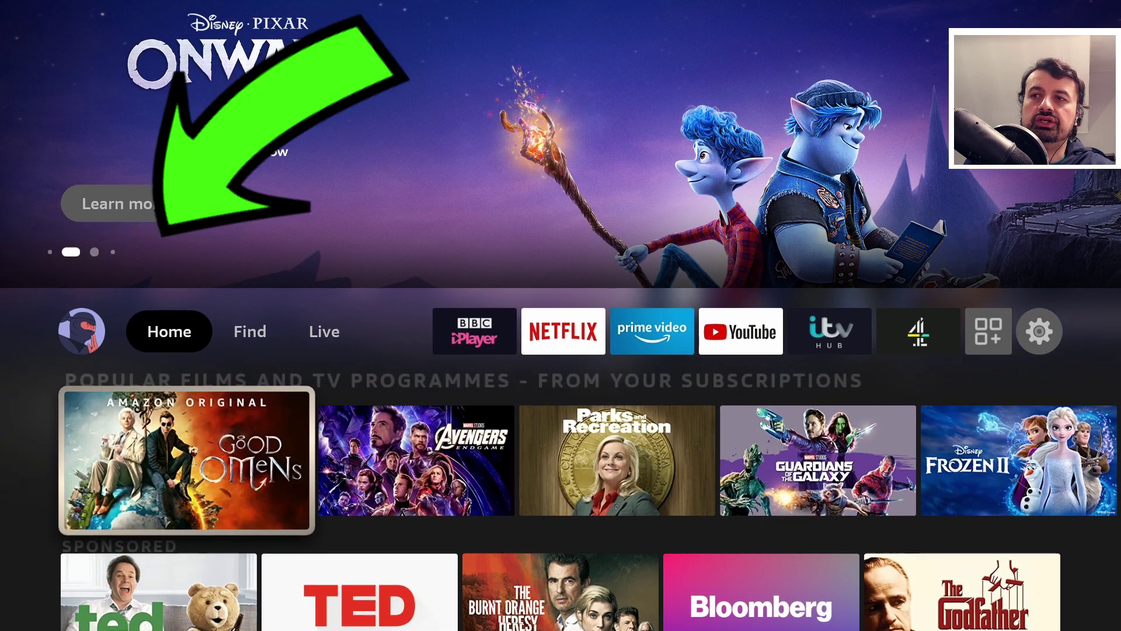
key(Down)
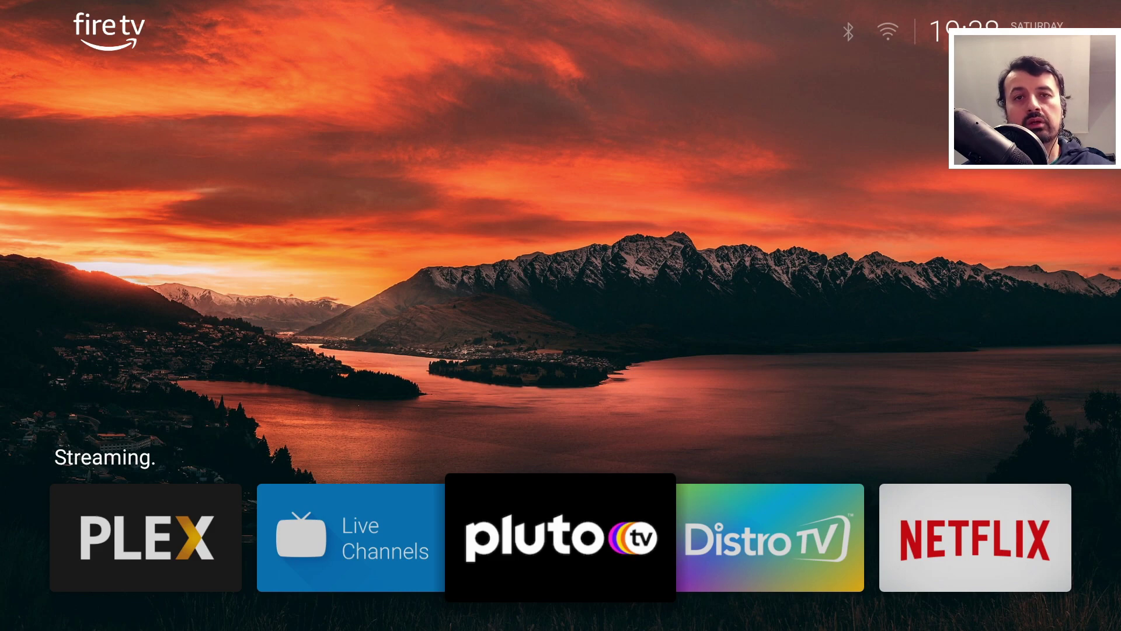
Browse the custom launcher's Streaming, Utilities, TDUK and Applications rows to examine how the apps are arranged.
key(Down)
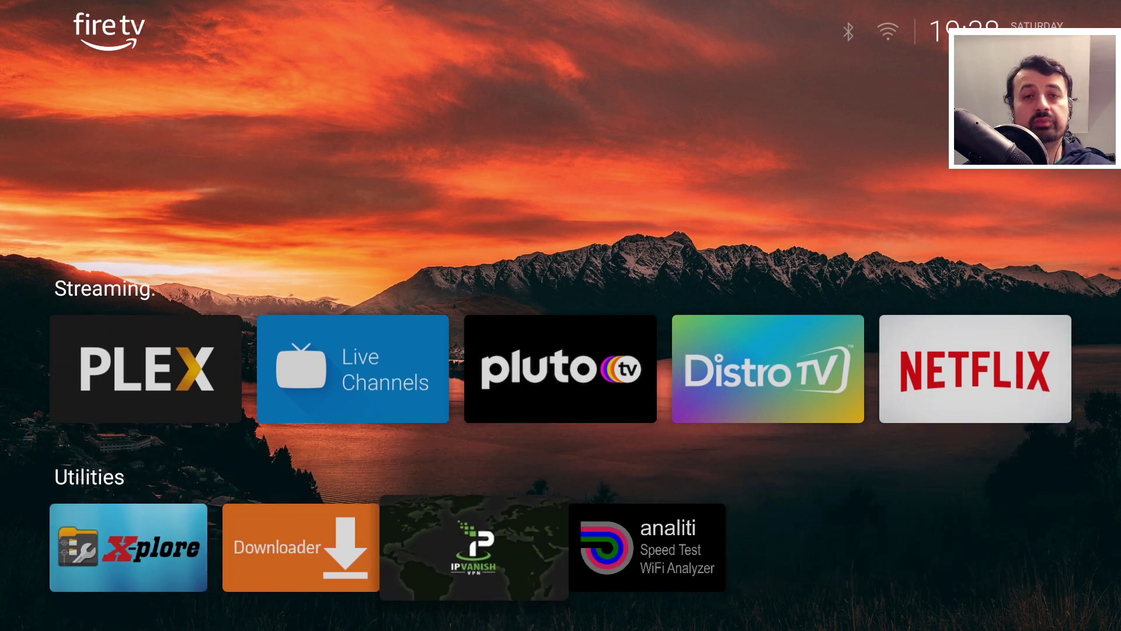
key(Down)
key(Left)
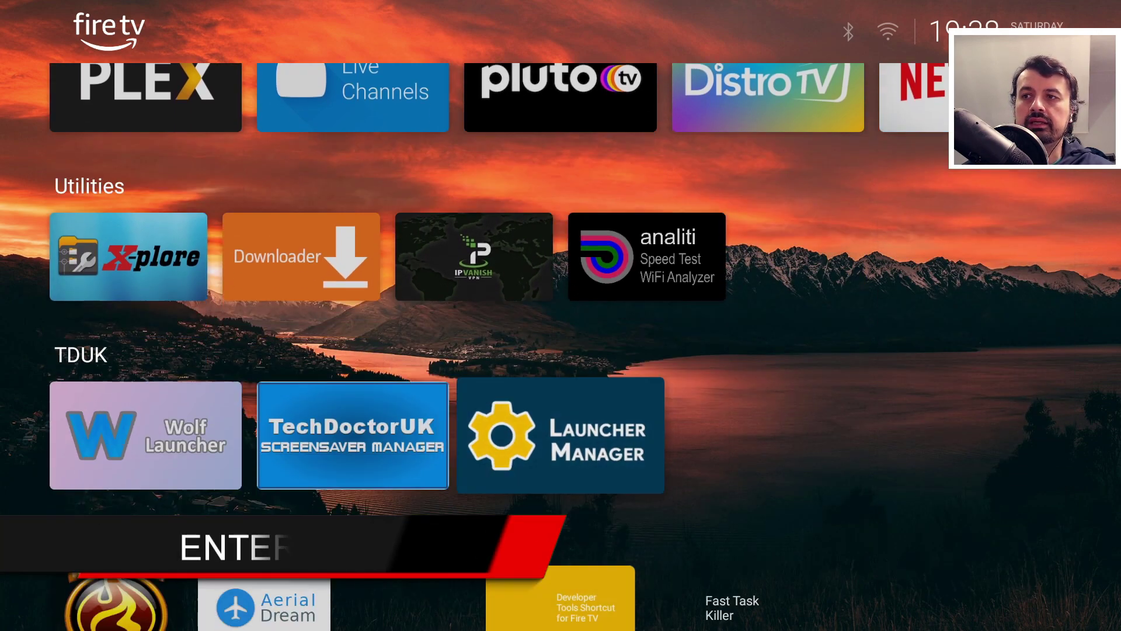
key(Up)
key(Up)
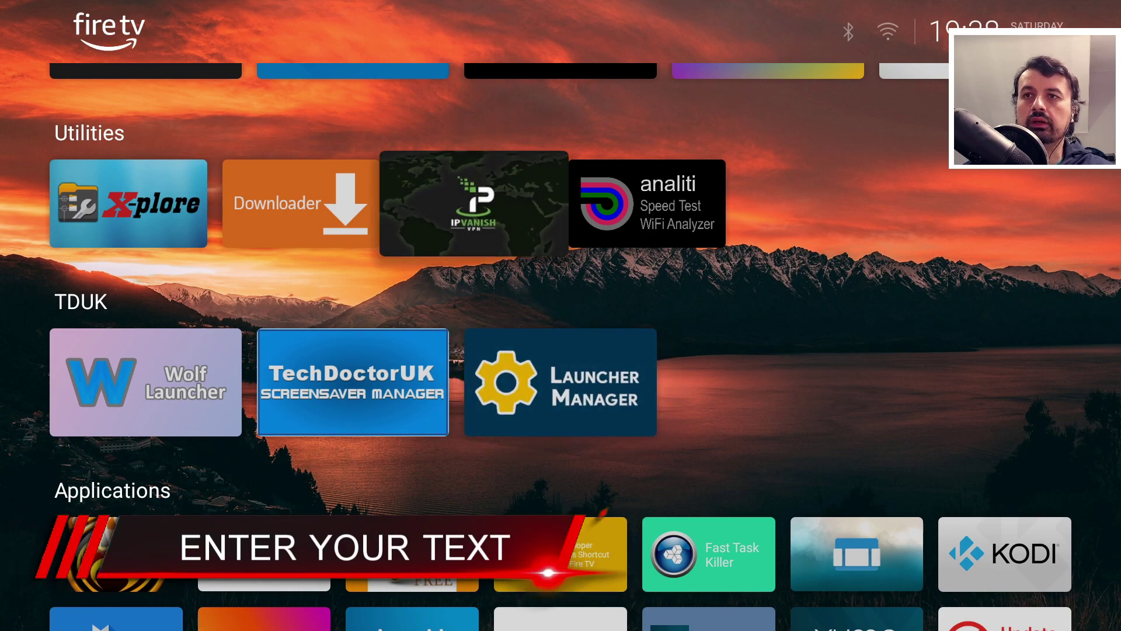
key(Up)
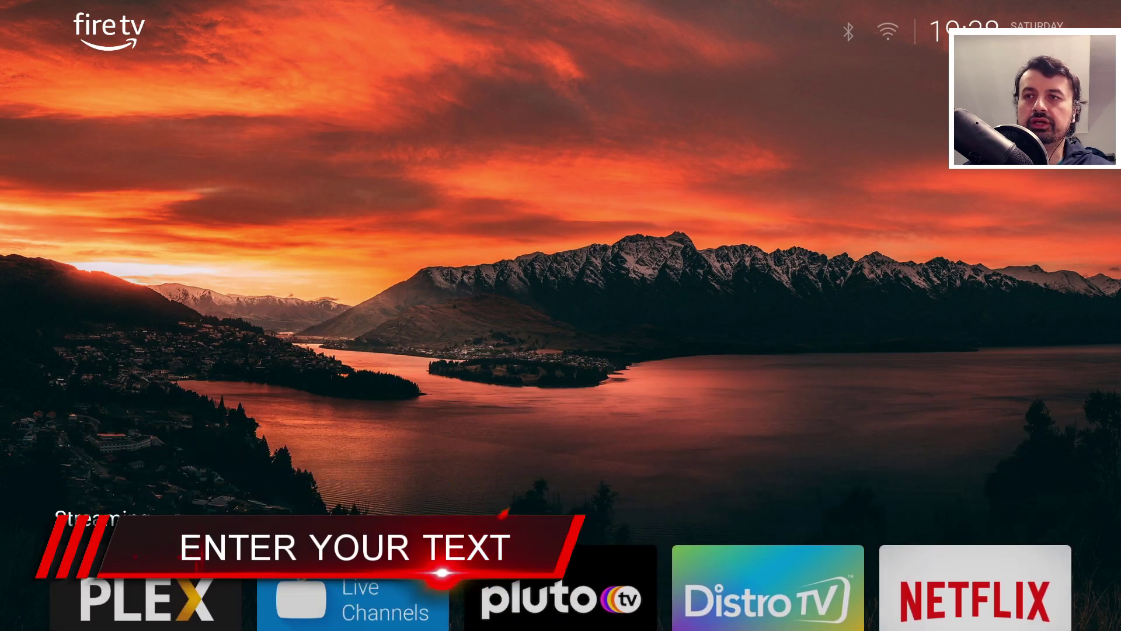
key(Down)
key(Down)
key(Down)
key(Down)
key(Down)
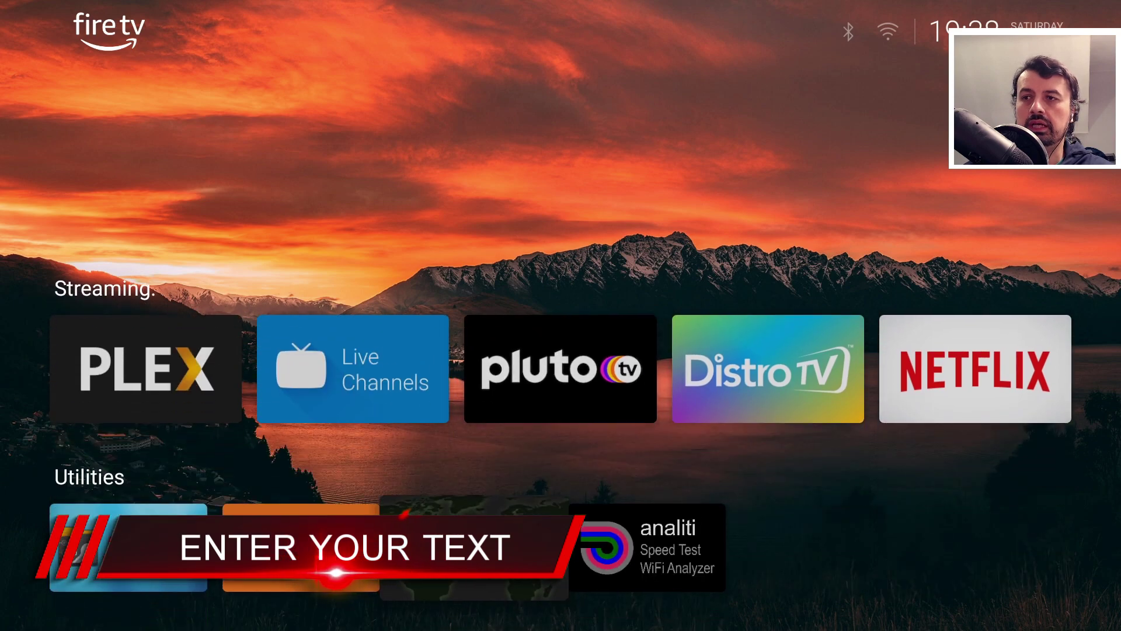
key(Up)
key(Up)
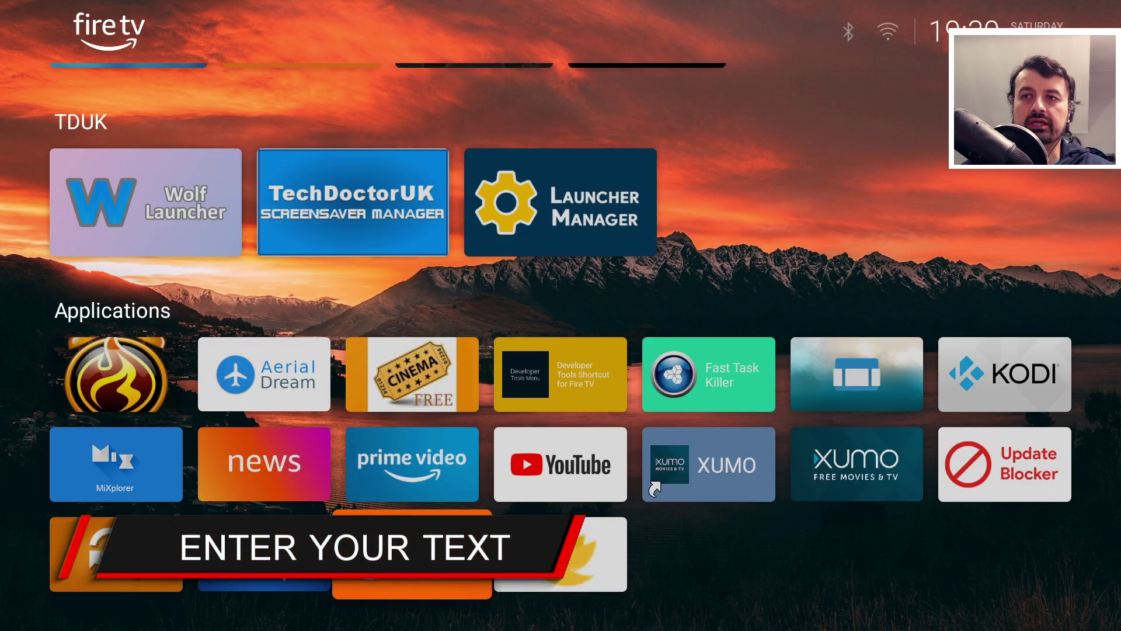
key(Up)
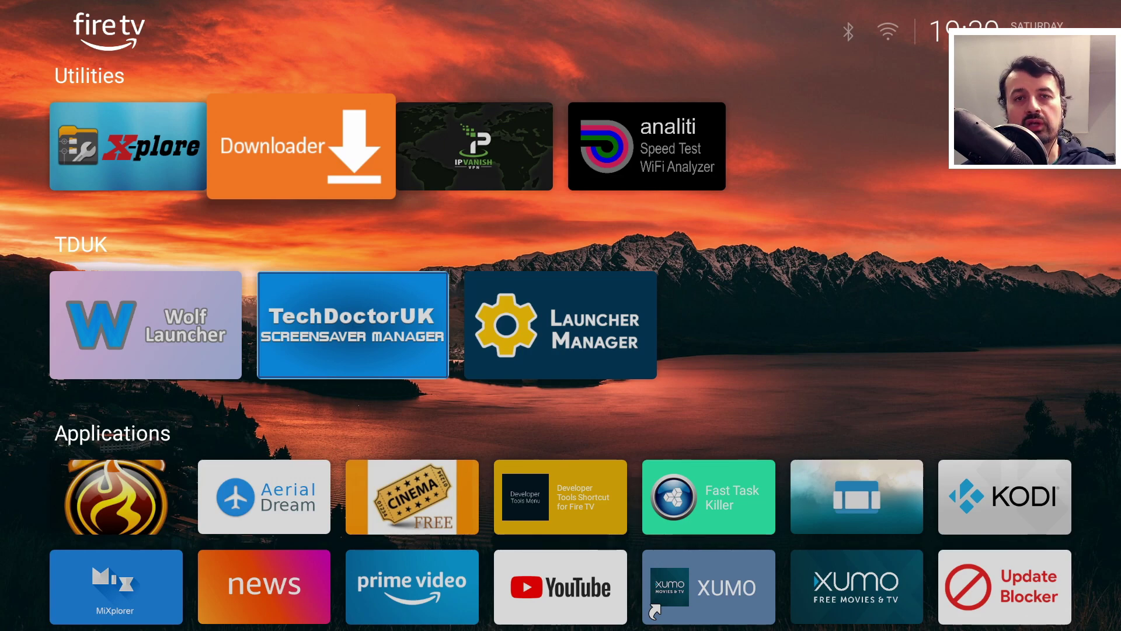
key(Up)
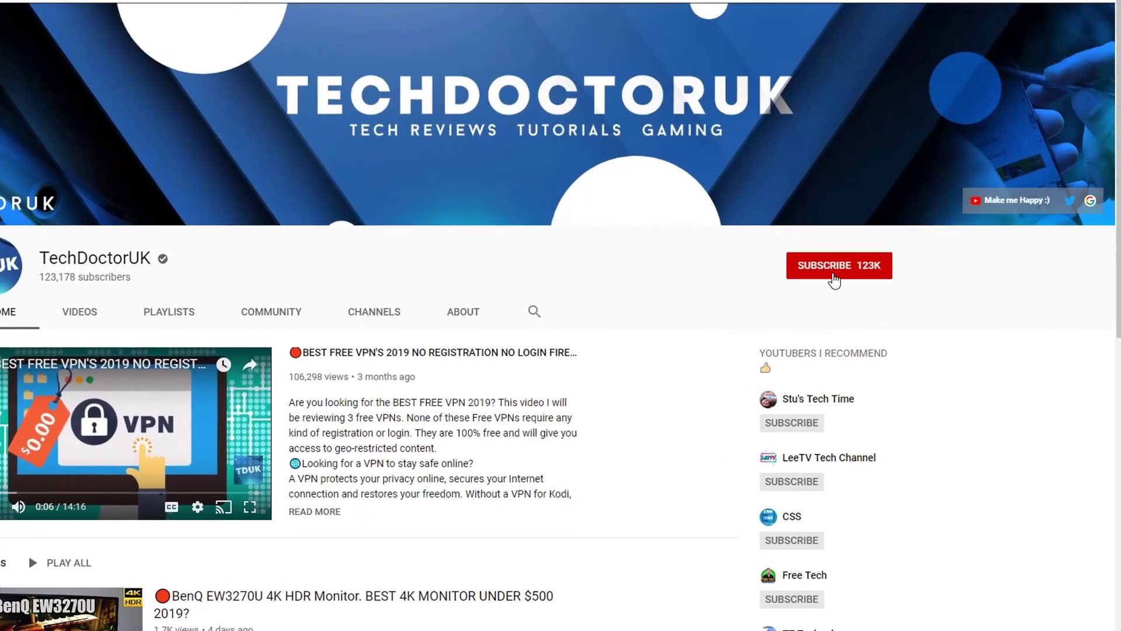
Subscribe to the TechDoctorUK channel on YouTube and turn on its notifications.
click(893, 251)
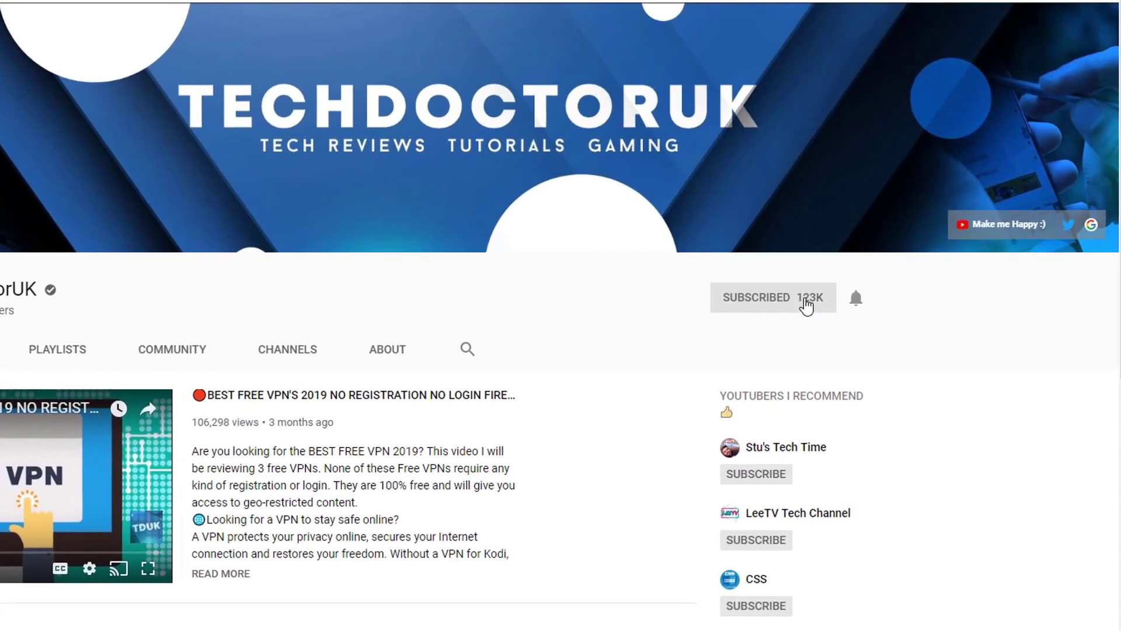
click(844, 315)
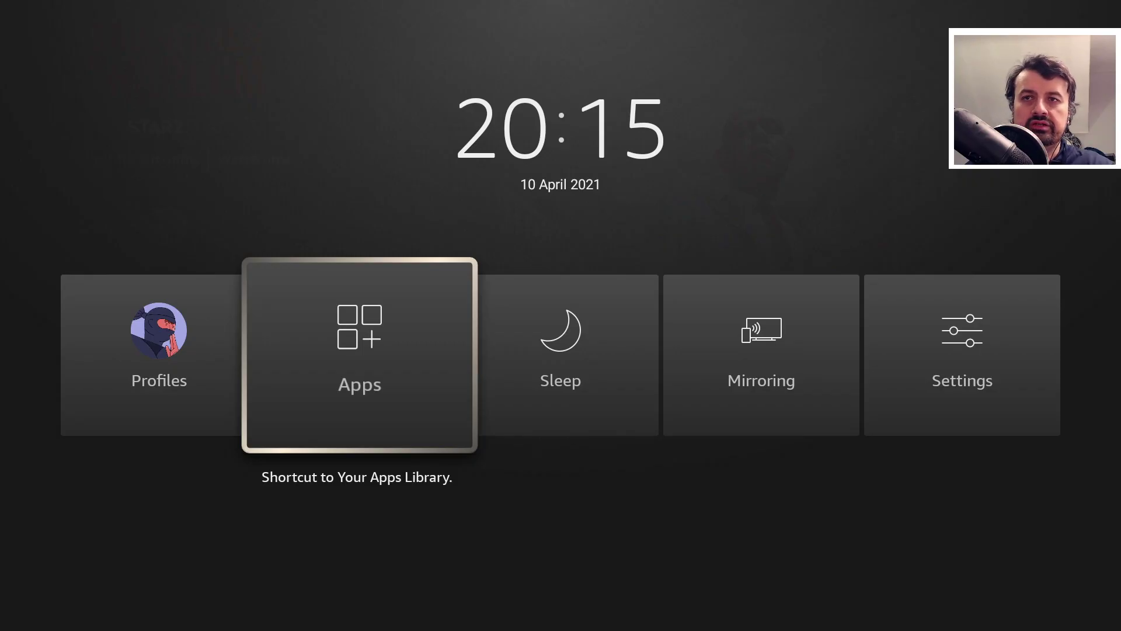
Open the full Fire TV Settings from the quick-access screen.
key(Right)
key(Right)
key(Right)
key(Return)
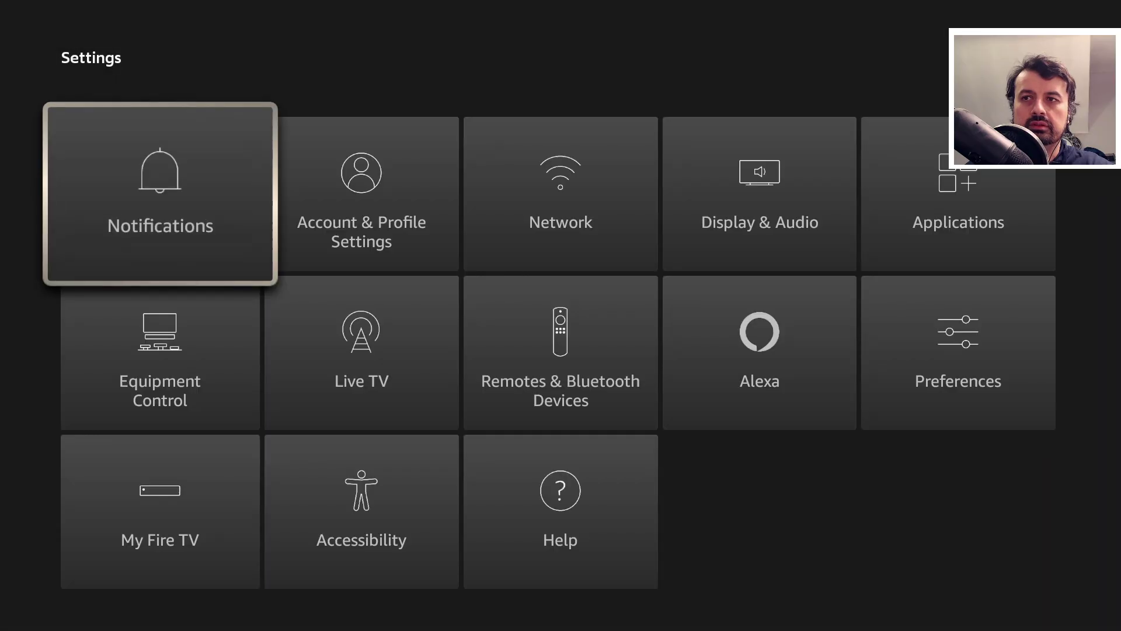
Open the Developer Options of My Fire TV and check the ADB Debugging and Apps from Unknown Sources settings.
key(Down)
key(Right)
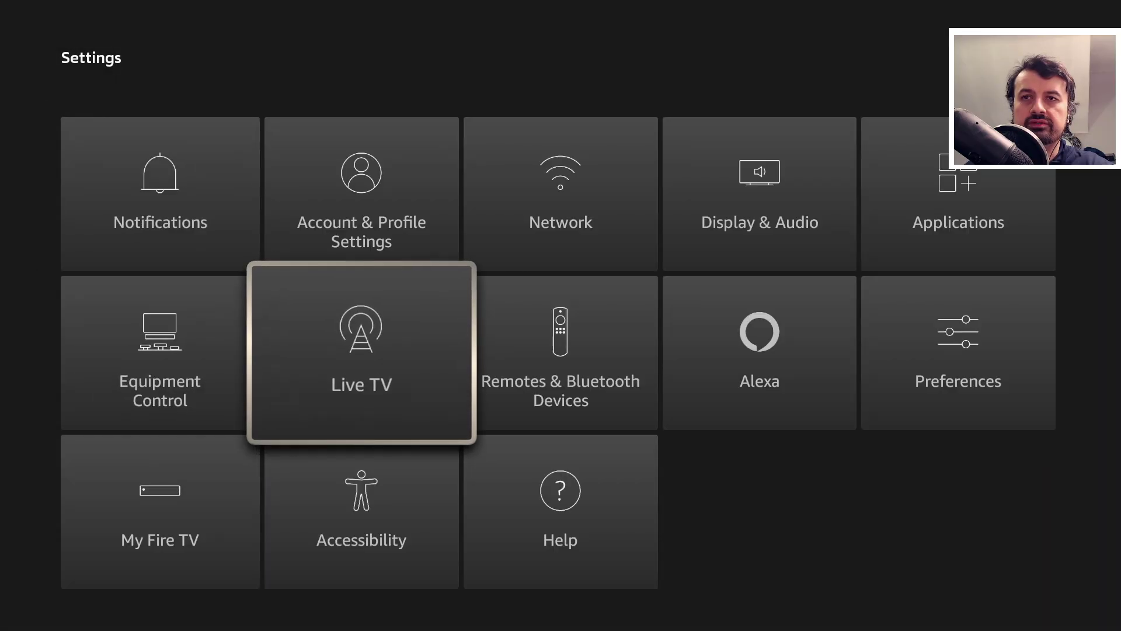
key(Right)
key(Down)
key(Left)
key(Left)
key(Return)
key(Down)
key(Return)
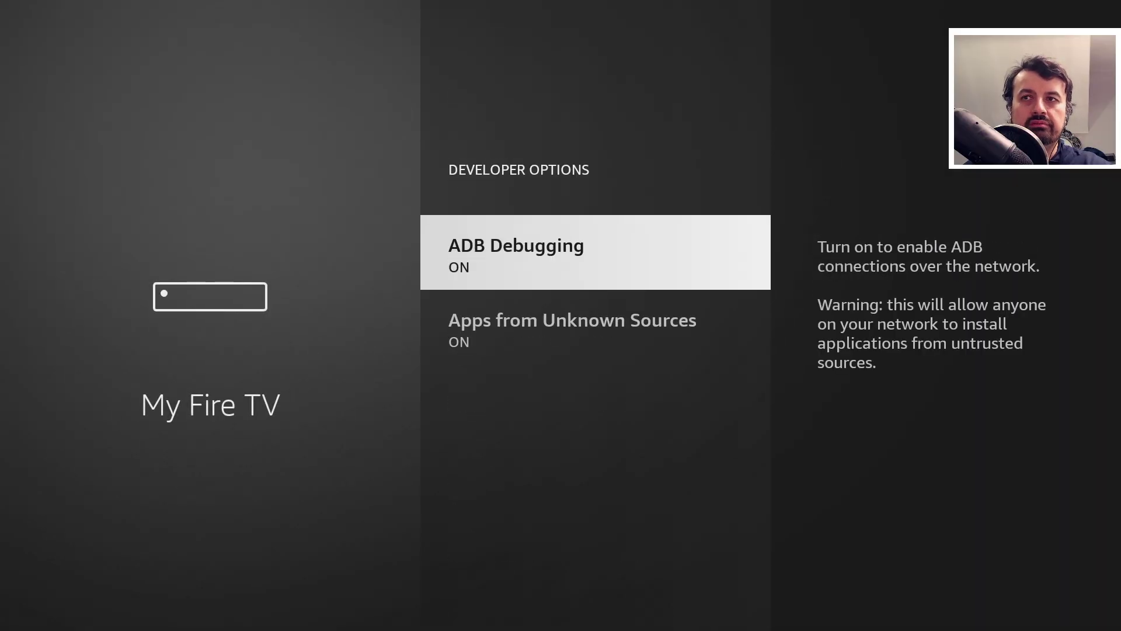
key(Down)
key(Up)
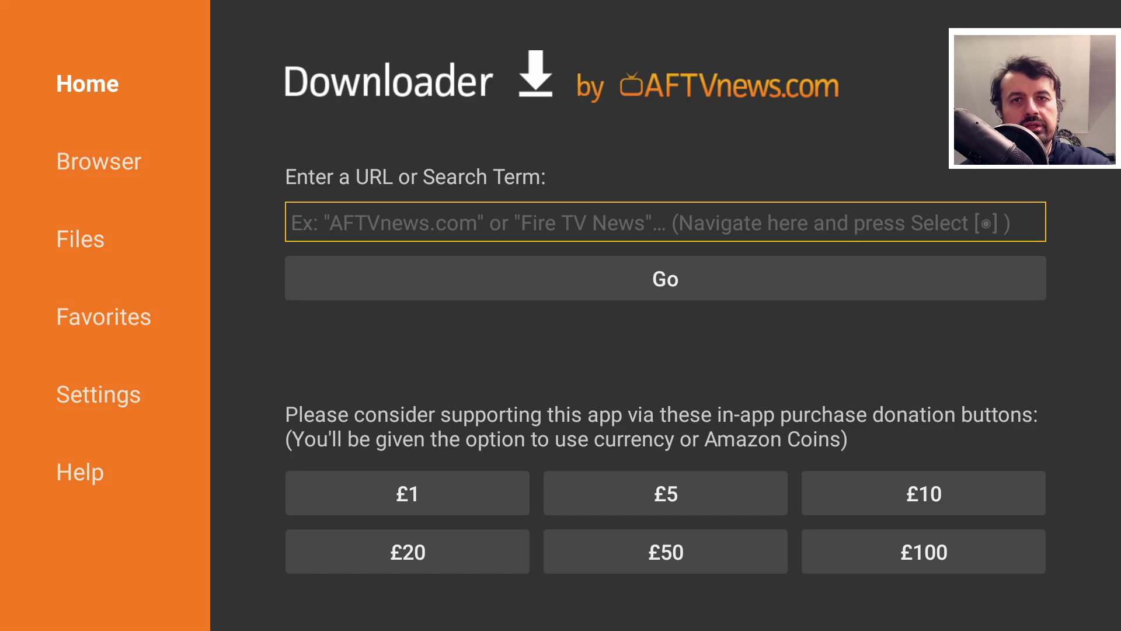
Enter the code 53402 as the URL or search term in Downloader.
key(Return)
key(Right)
key(Up)
key(Right)
key(Right)
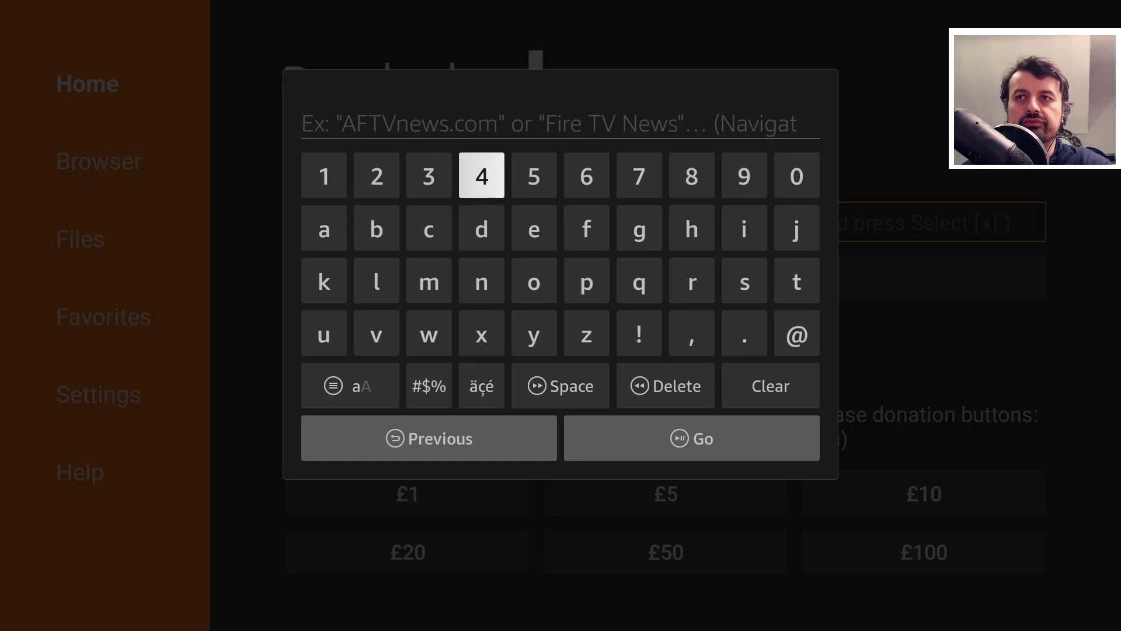
key(Right)
key(Return)
key(Left)
key(Left)
key(Return)
key(Right)
key(Return)
key(Left)
key(Left)
key(Left)
key(Left)
key(Return)
key(Right)
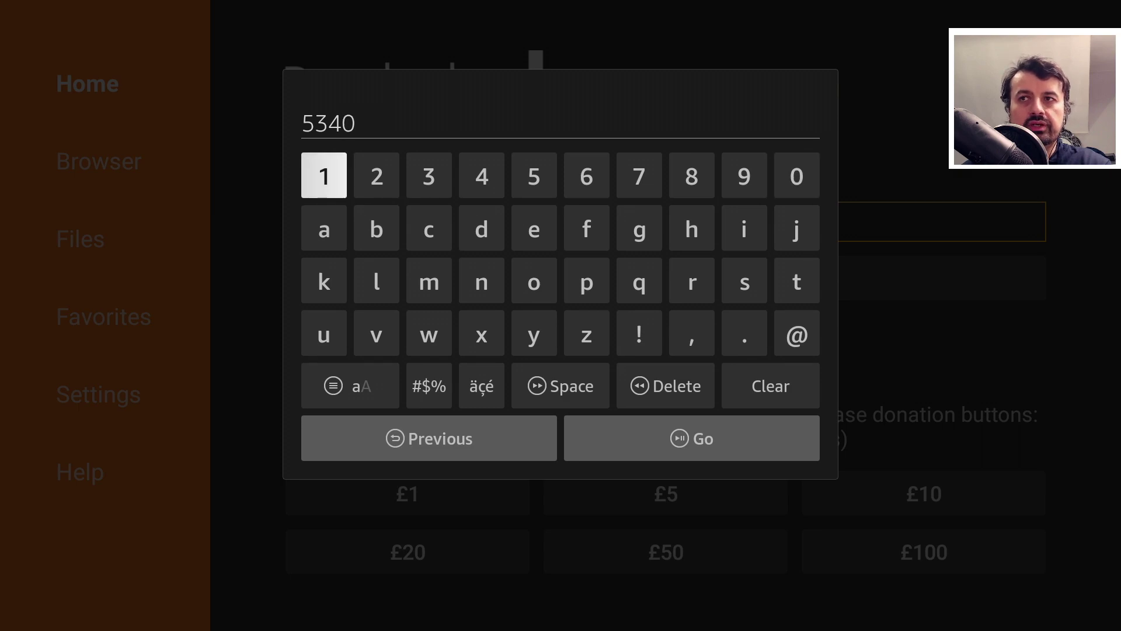
key(Right)
key(Return)
Submit the entered code to load the TechDoctorUK website in Downloader's browser.
key(Down)
key(Down)
key(Down)
key(Down)
key(Down)
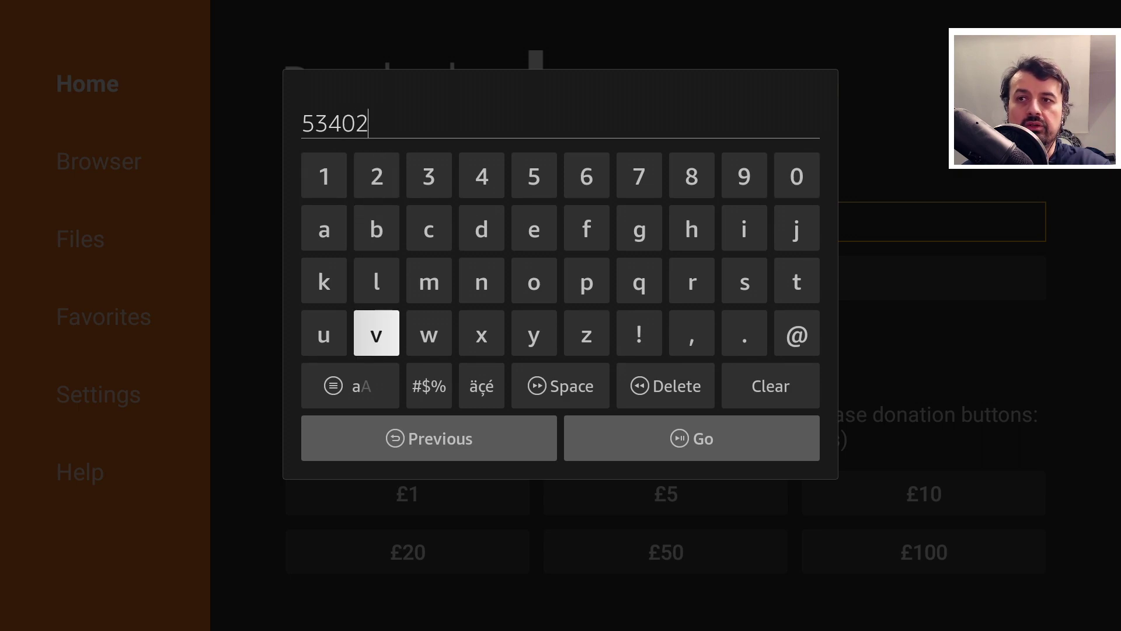
key(Right)
key(Return)
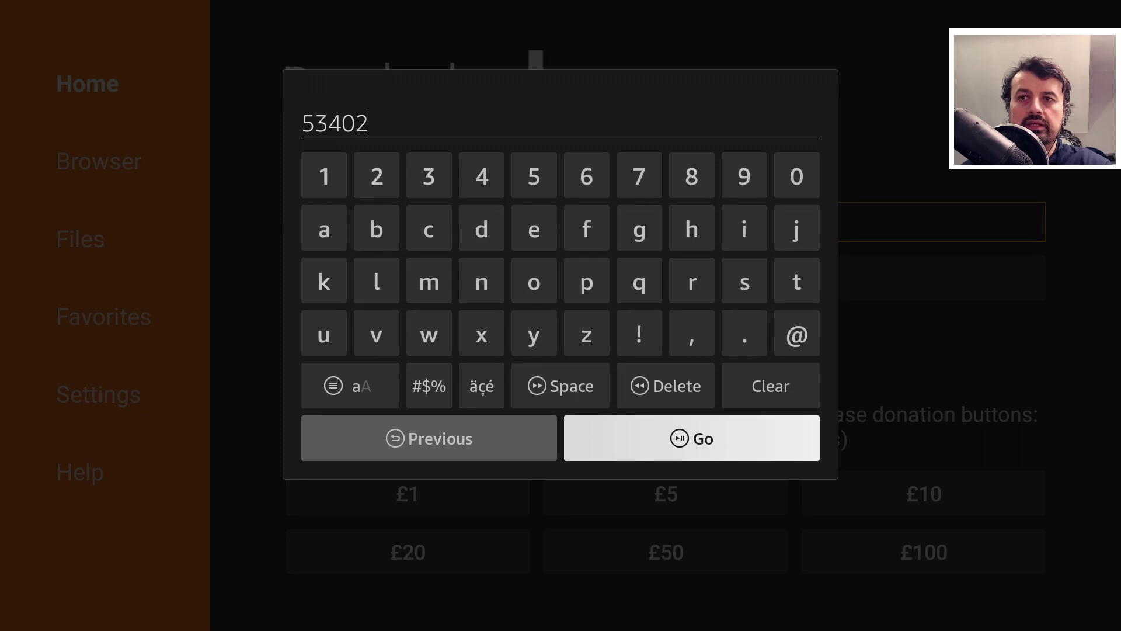
key(Return)
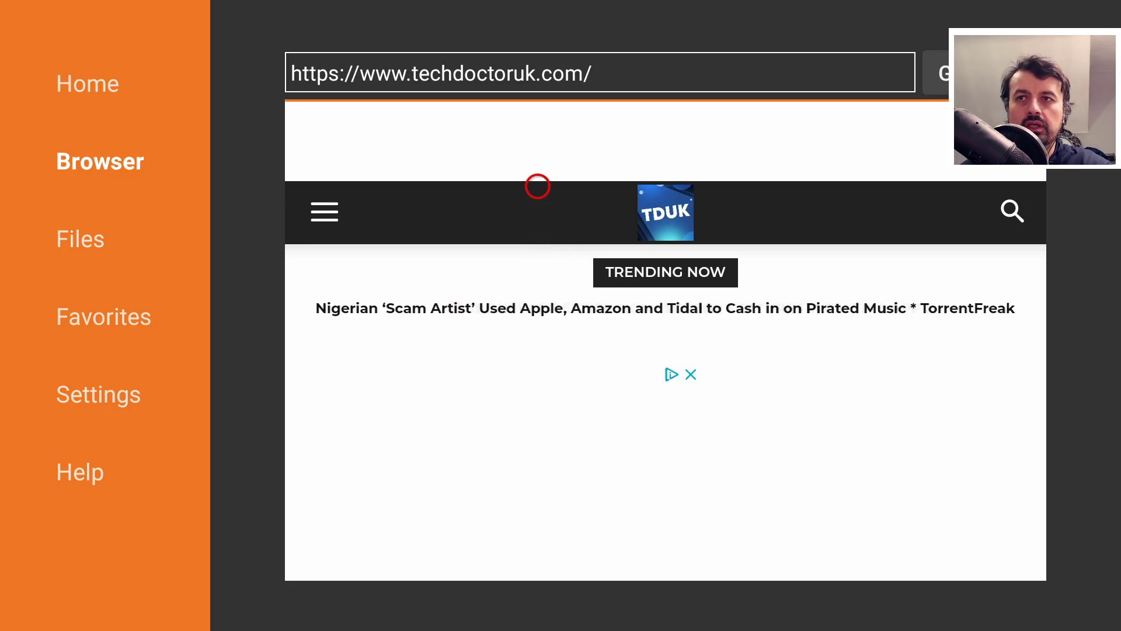
Open the Tutorials page from the TechDoctorUK website's navigation menu.
key(Left)
key(Right)
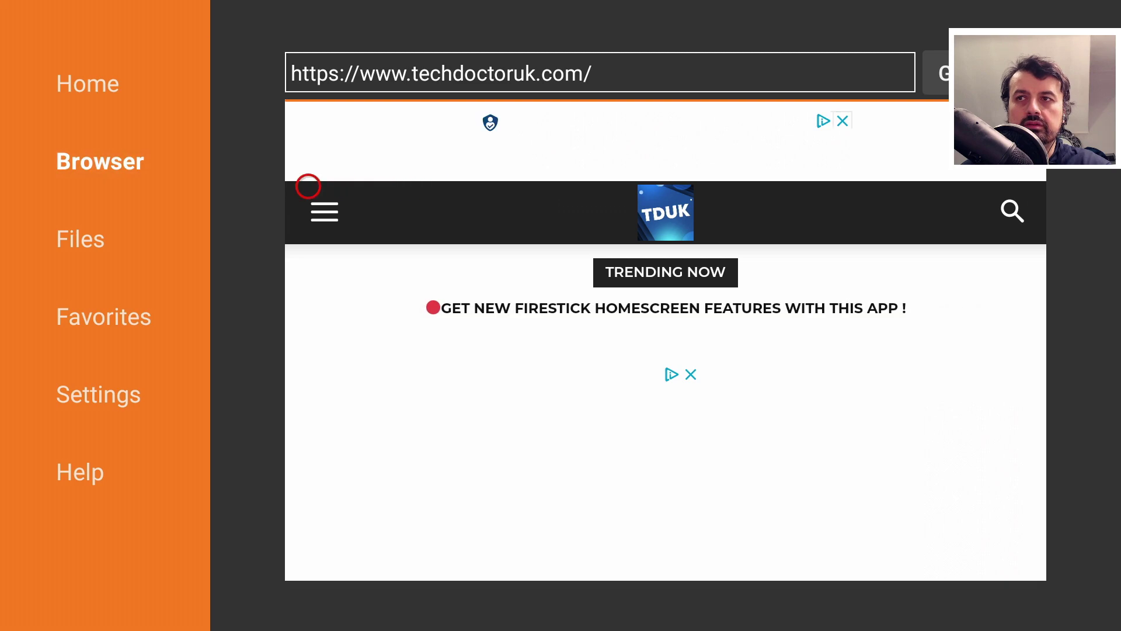
click(308, 206)
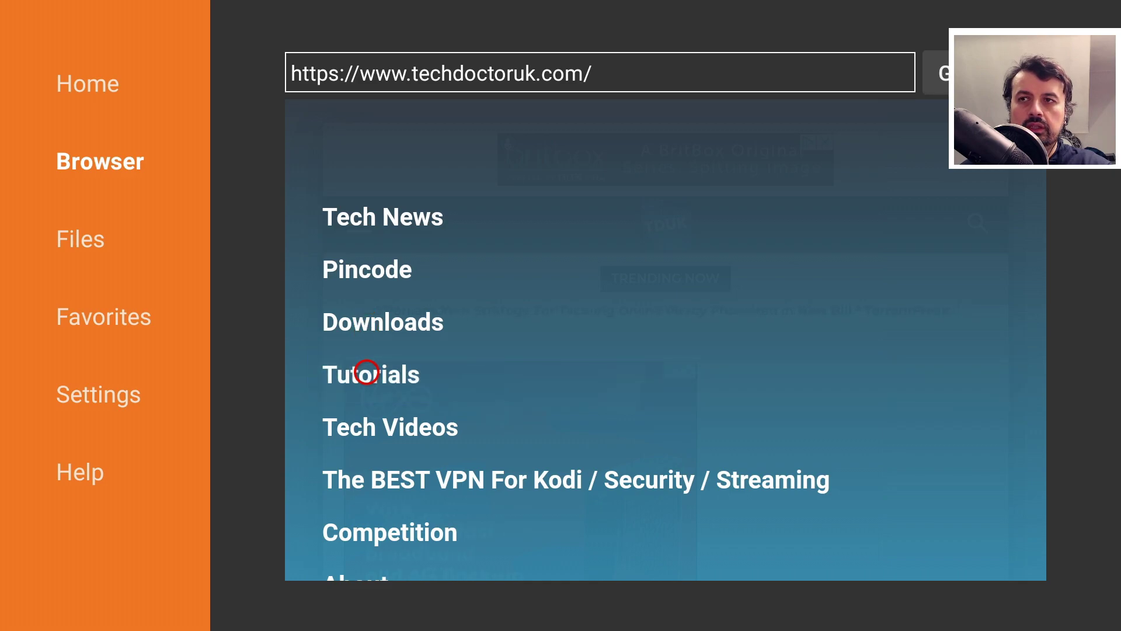
click(367, 373)
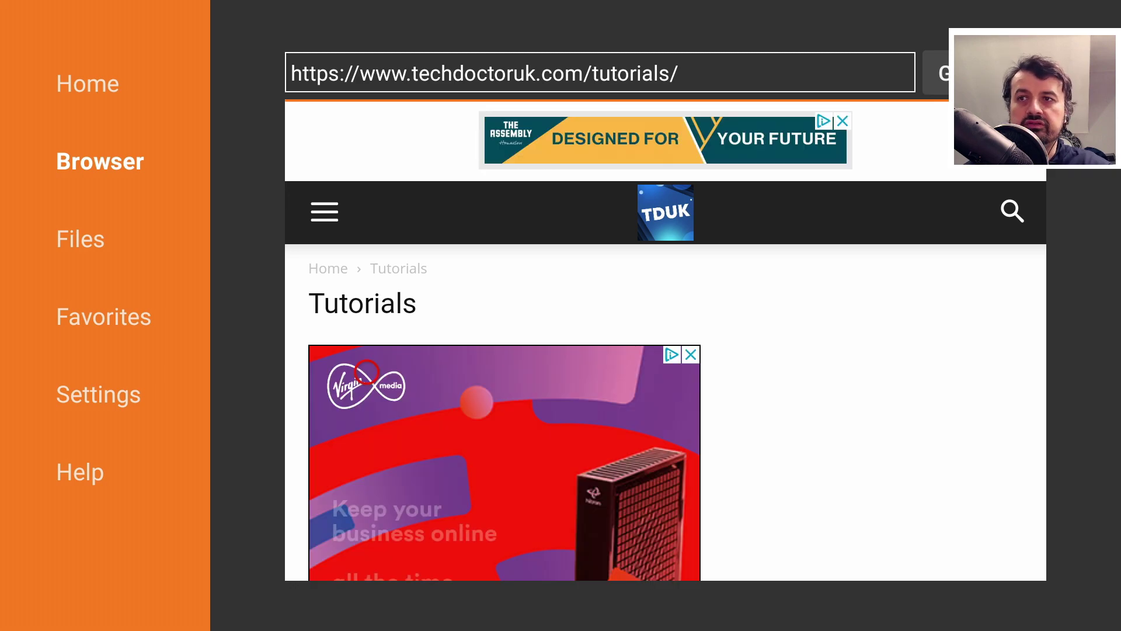
Open the tutorial "Launcher Manager For FireOS 6+ & Android TV Devices" from the Tutorials page.
scroll(367, 557, down, 3)
scroll(367, 557, down, 2)
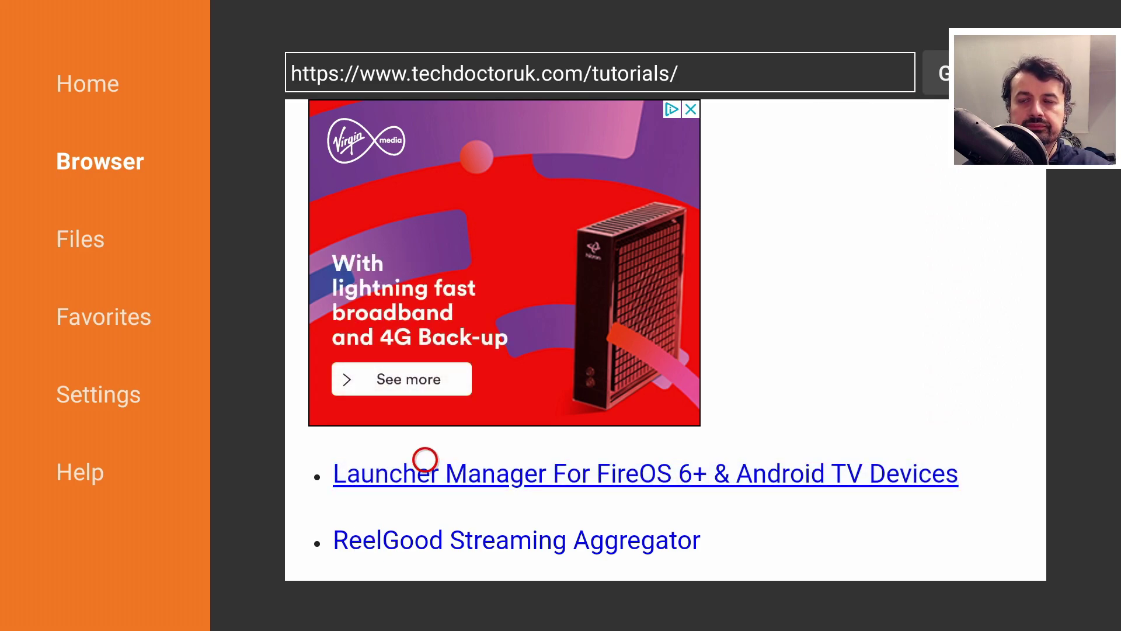
click(425, 460)
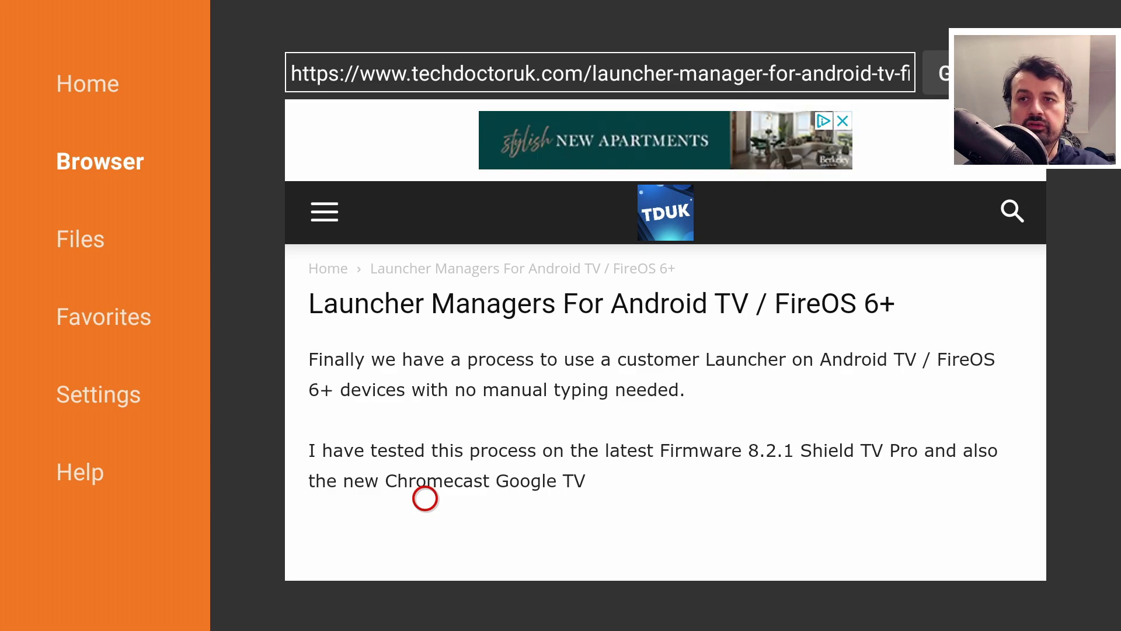
Open the download page for Launcher Manager (4K Firestick / 2nd Gen Cube / Firestick Lite) April 2021 Update from the tutorial.
scroll(425, 526, down, 10)
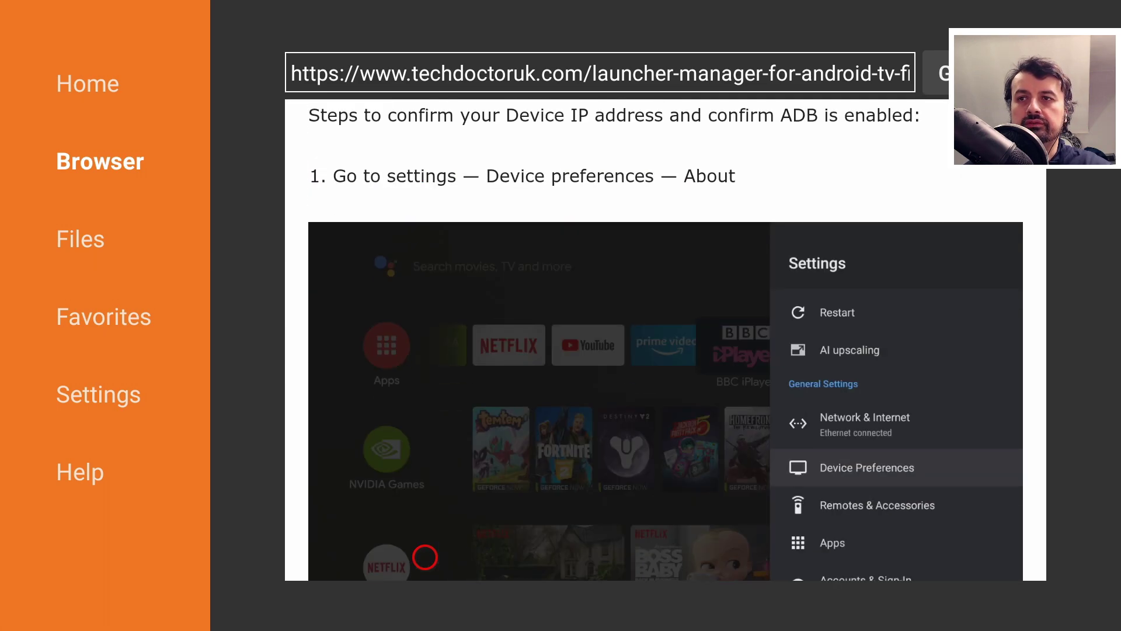
scroll(425, 557, down, 15)
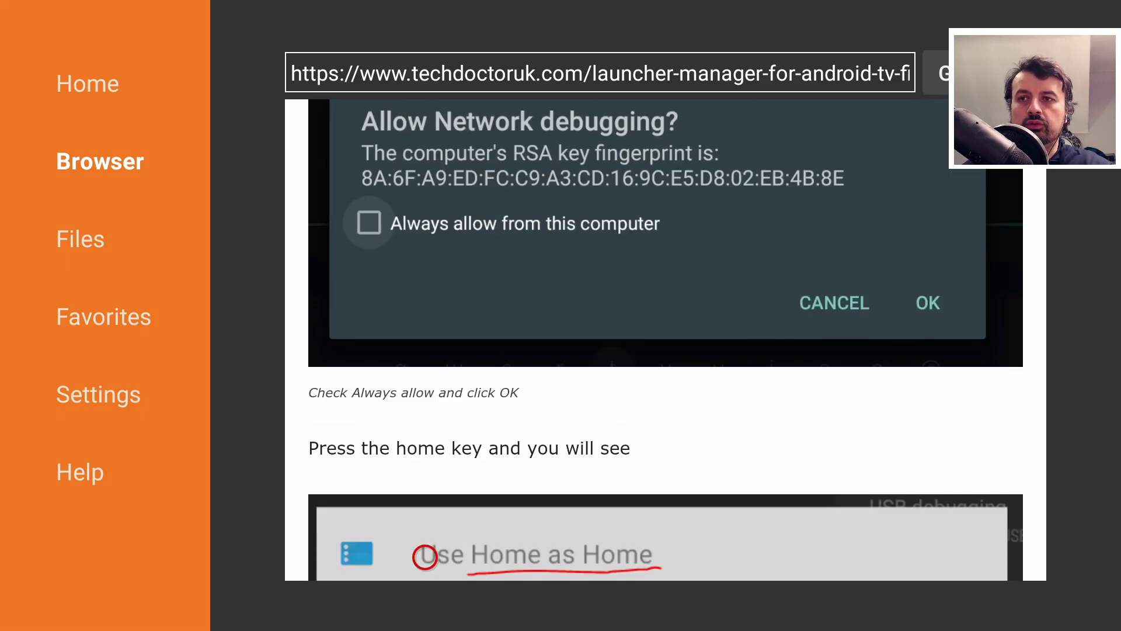
scroll(425, 557, down, 12)
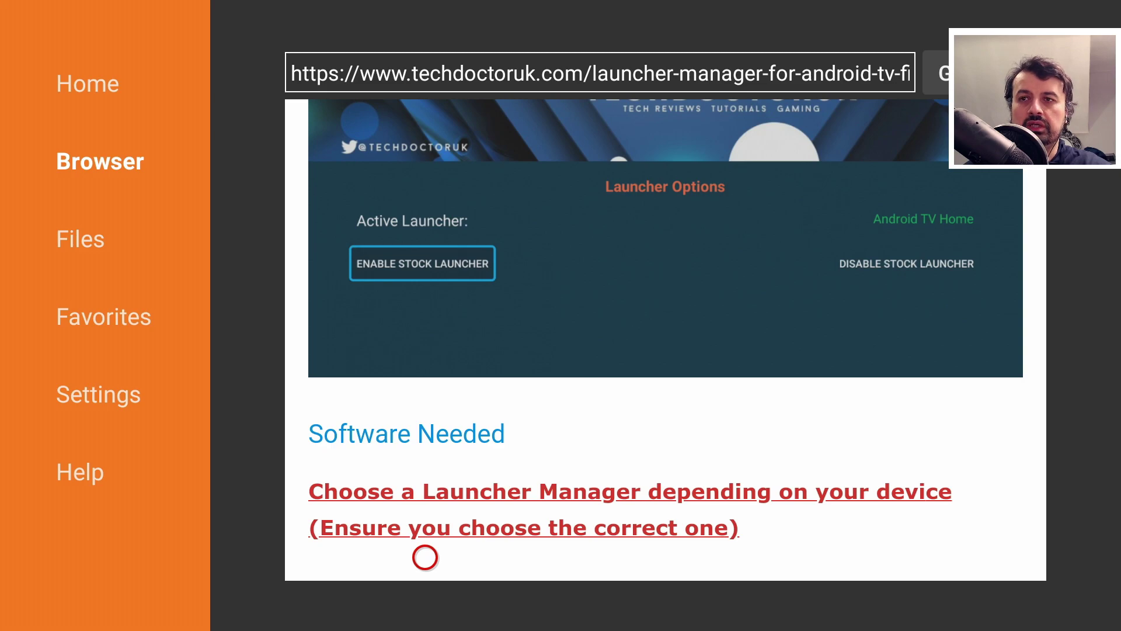
scroll(425, 557, down, 3)
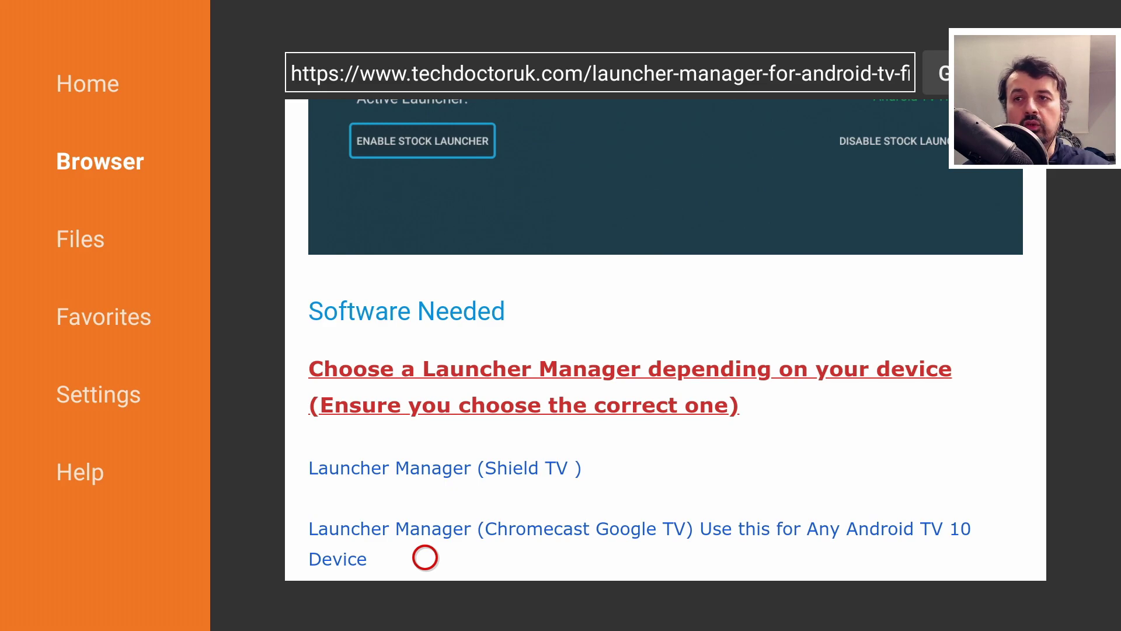
scroll(425, 557, down, 5)
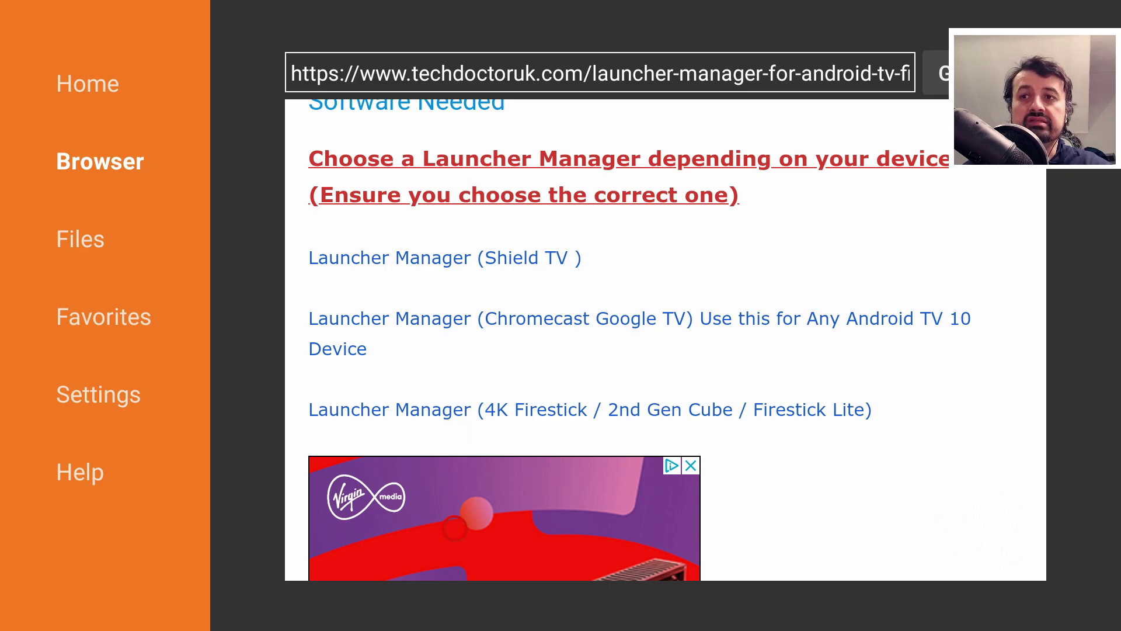
scroll(454, 558, down, 5)
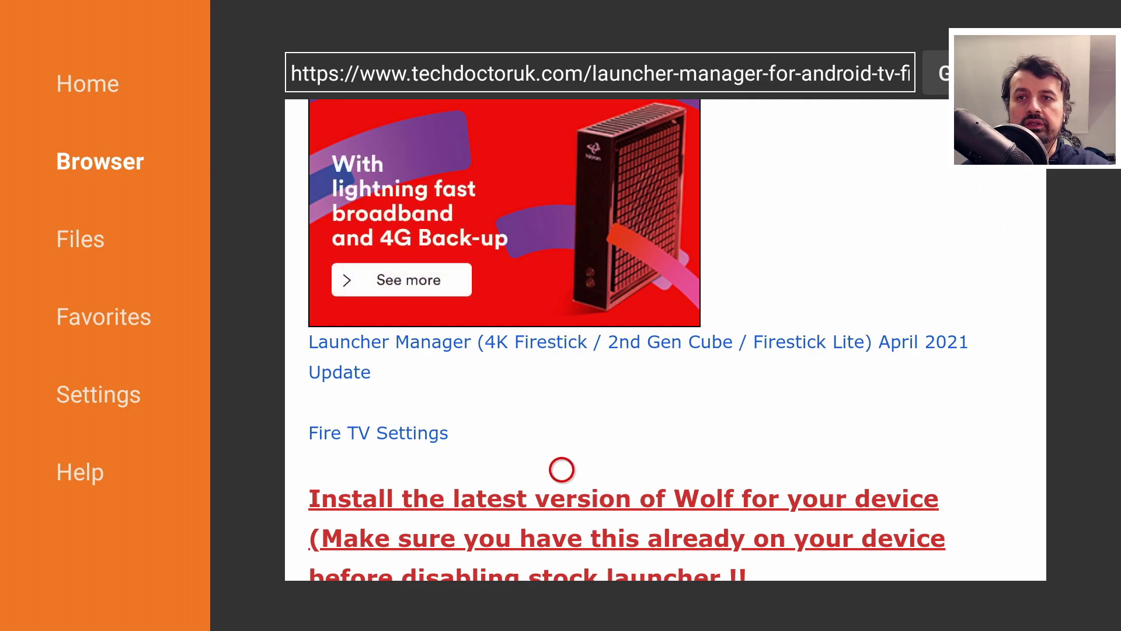
scroll(562, 528, down, 4)
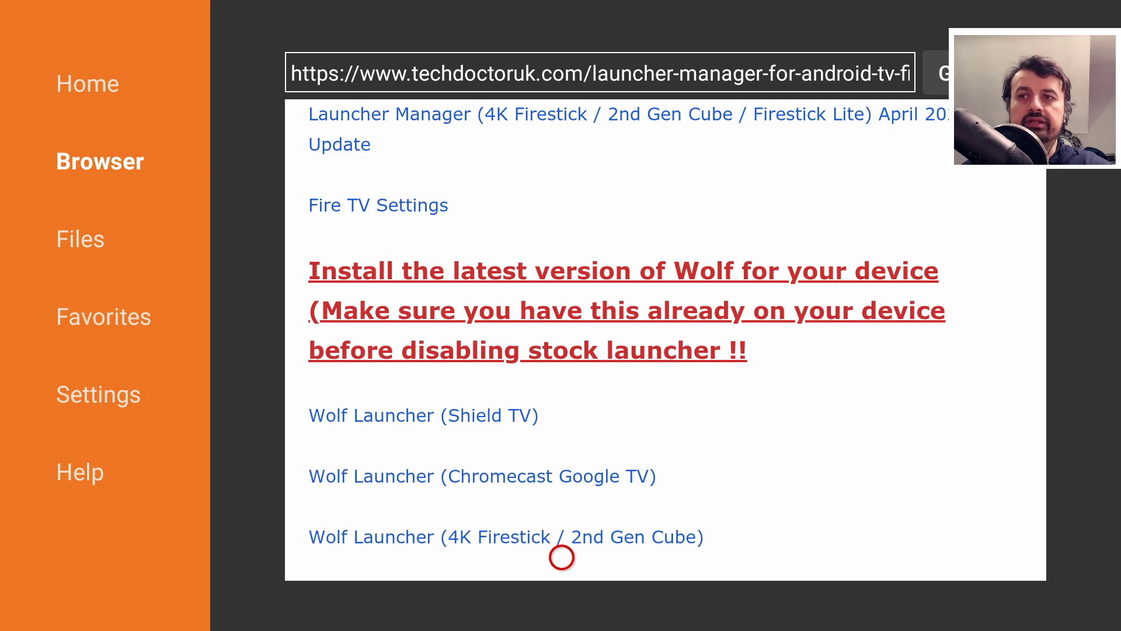
scroll(562, 557, down, 1)
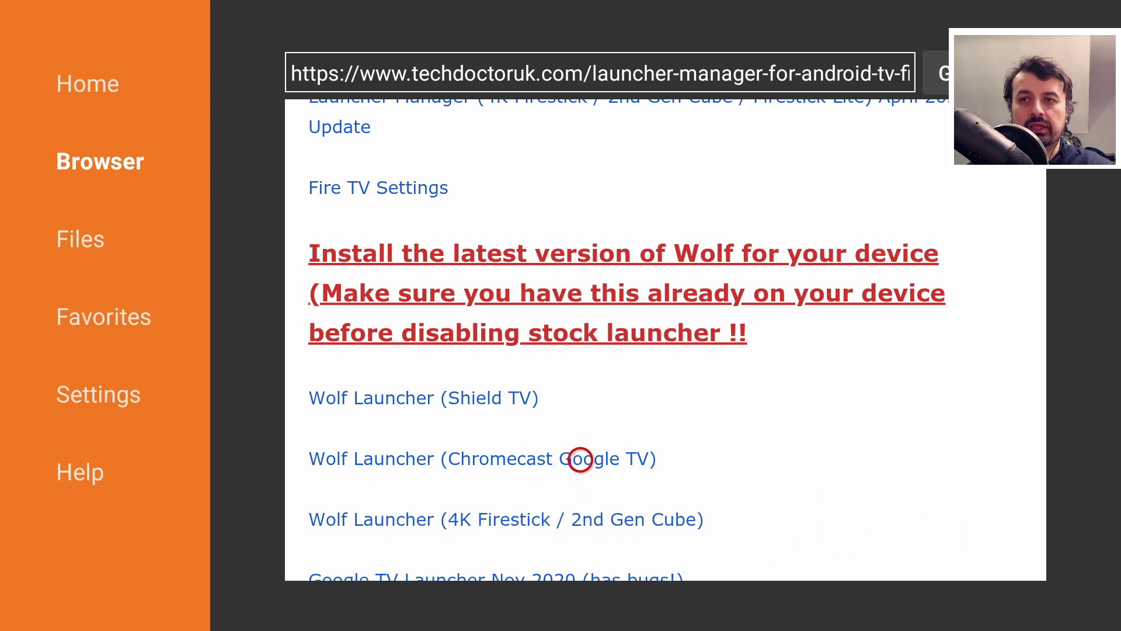
scroll(580, 123, up, 4)
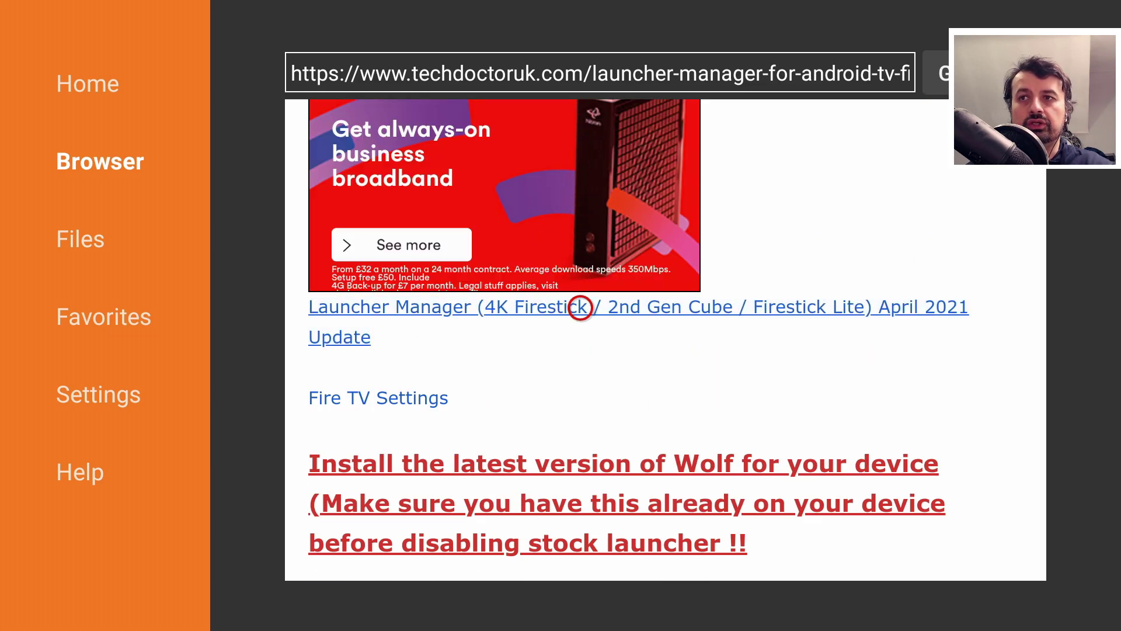
click(580, 306)
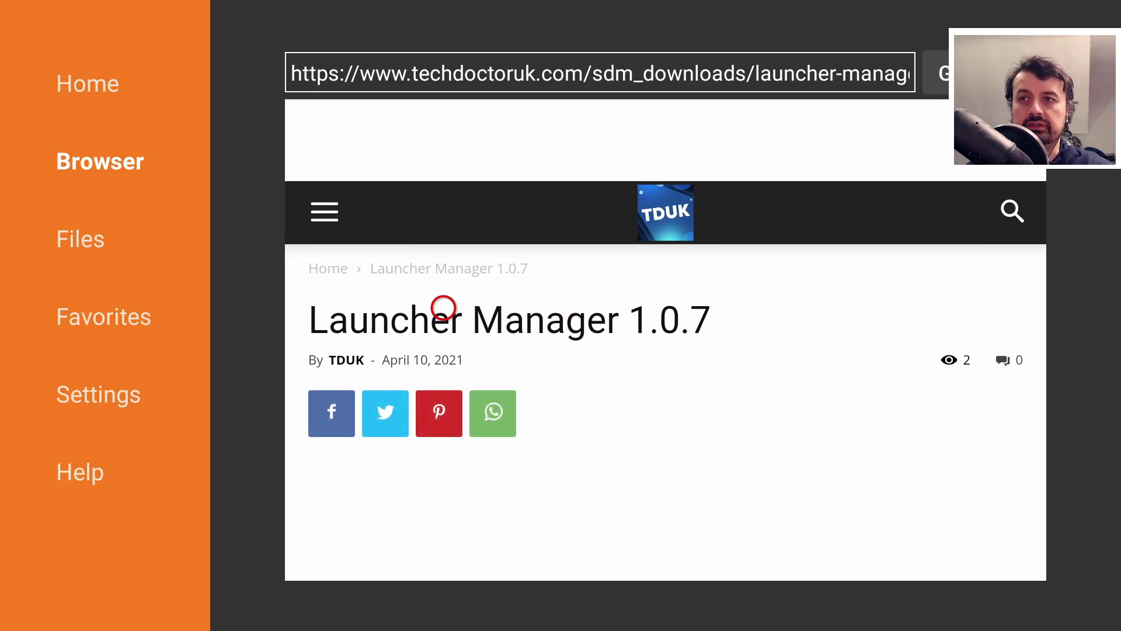
Download the Launcher Manager 1.0.7 APK from its download page.
scroll(443, 555, down, 5)
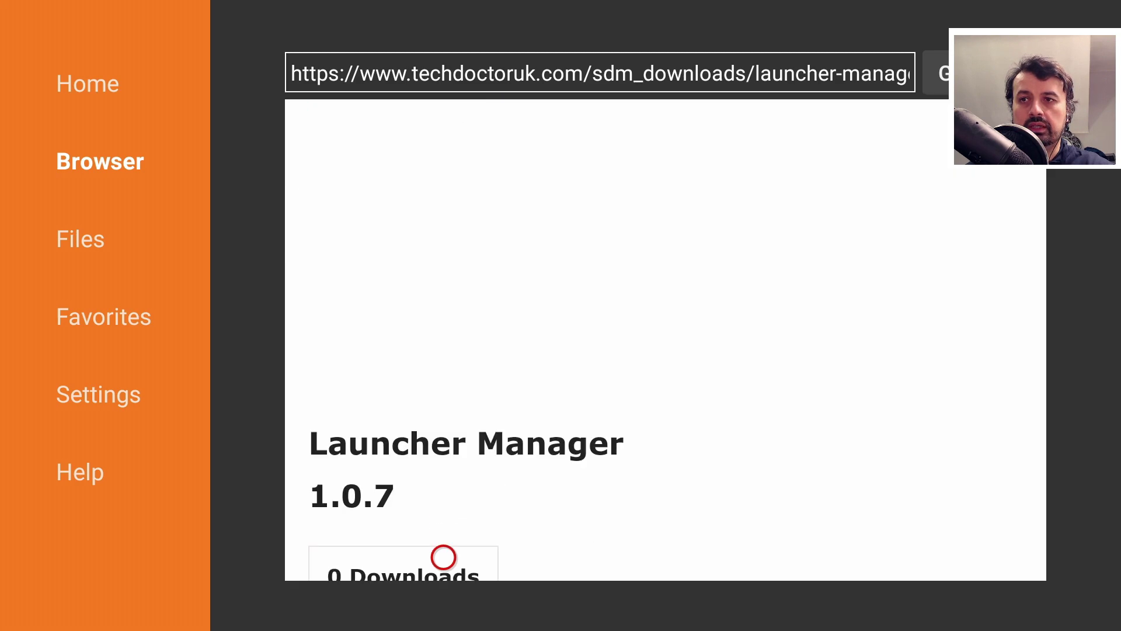
scroll(443, 555, down, 3)
click(385, 488)
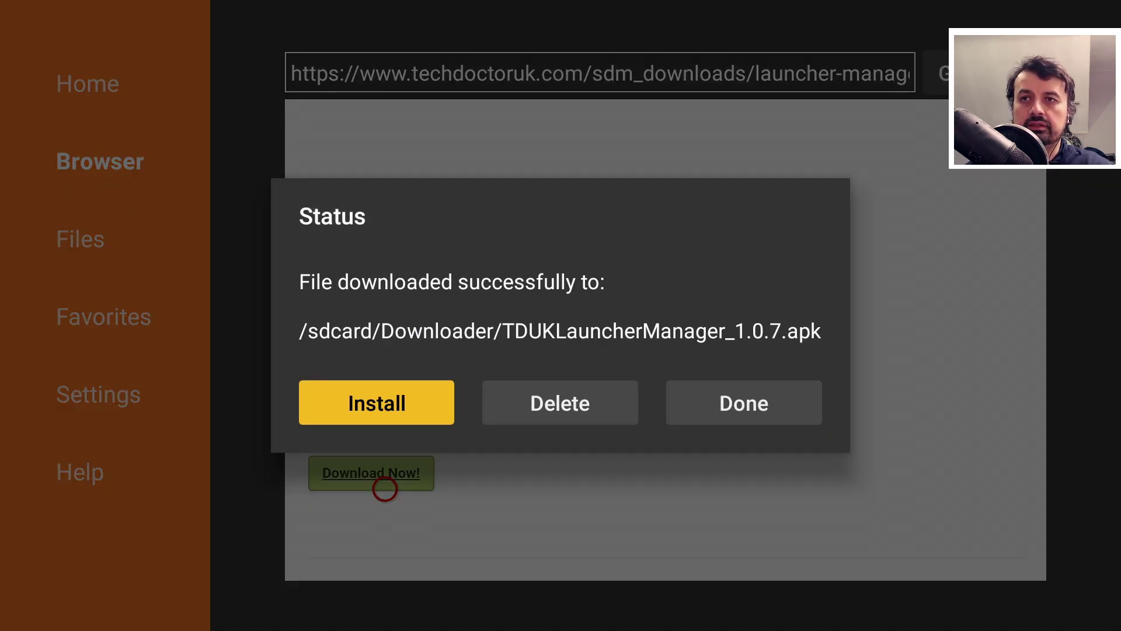
Install the downloaded TDUKLauncherManager_1.0.7.apk and close the installer without opening the app.
key(Return)
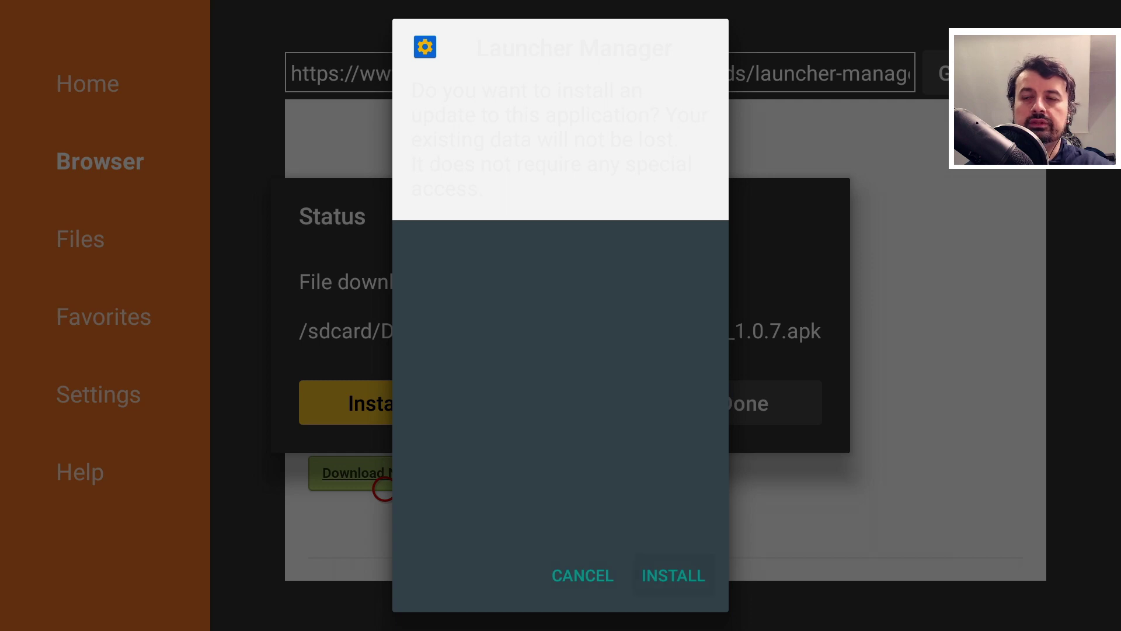
key(Return)
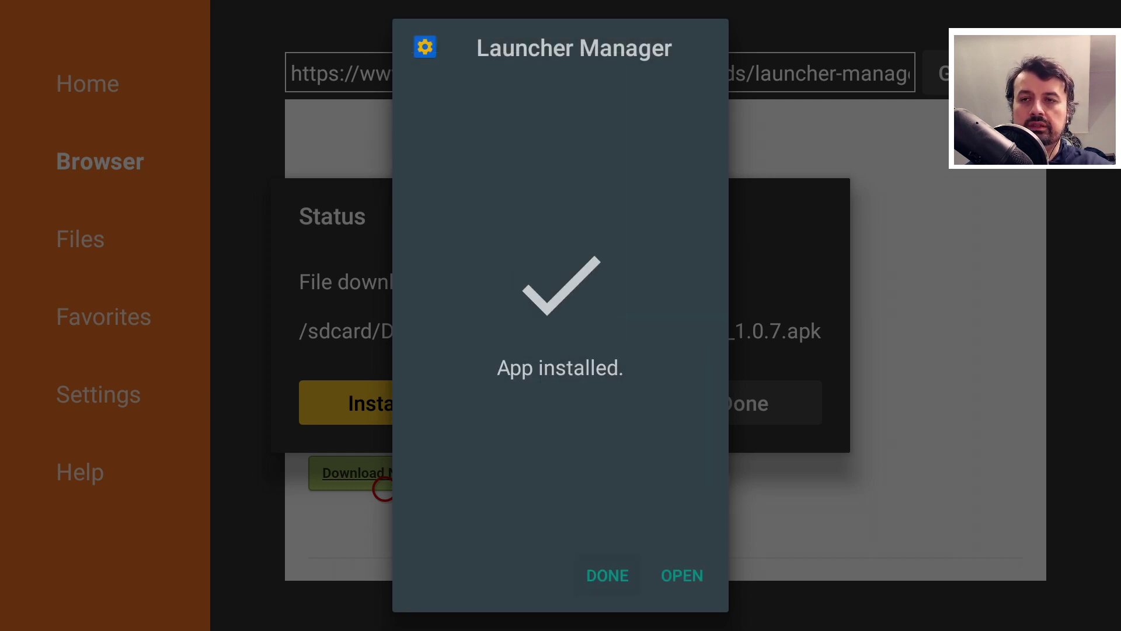
key(Return)
key(Escape)
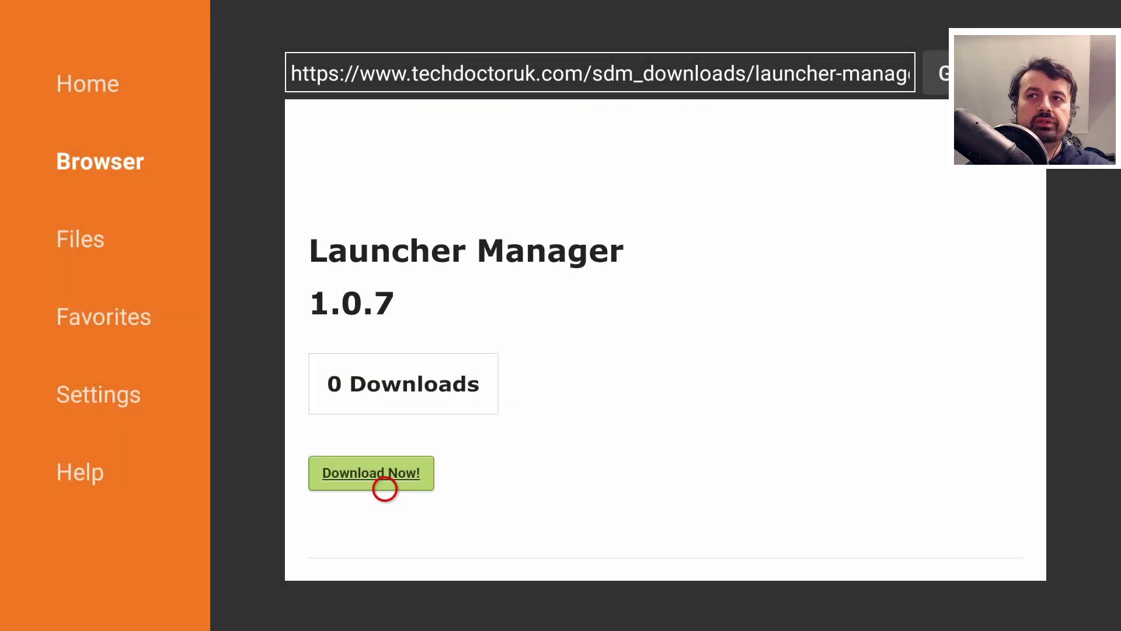
Leave Downloader for the Fire TV home screen and show the full list of apps and channels.
key(Escape)
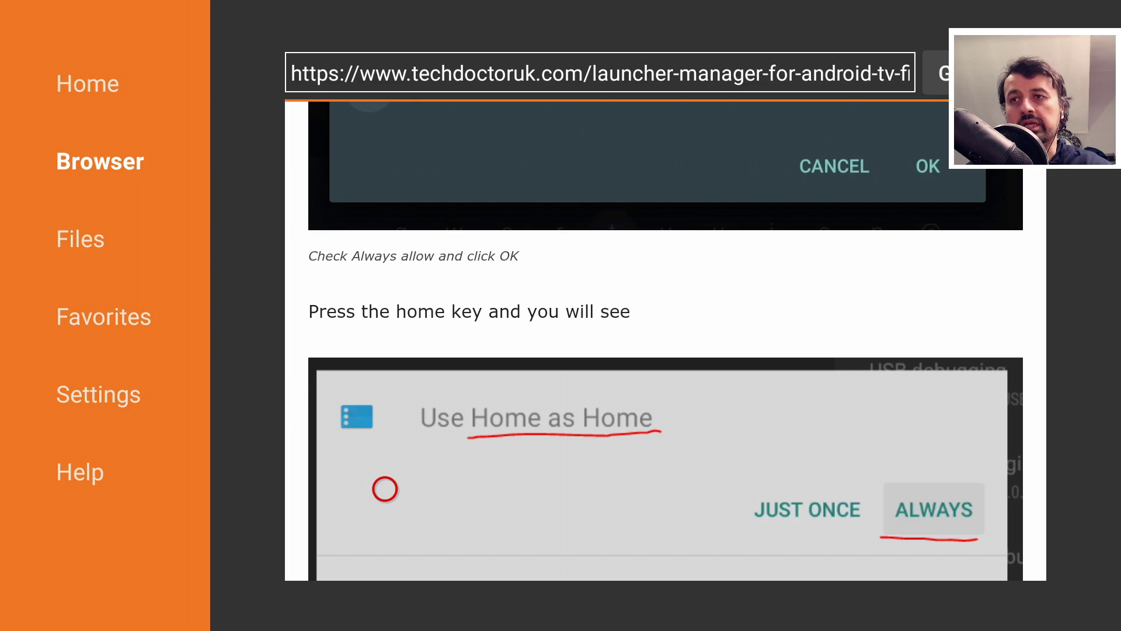
scroll(385, 489, down, 5)
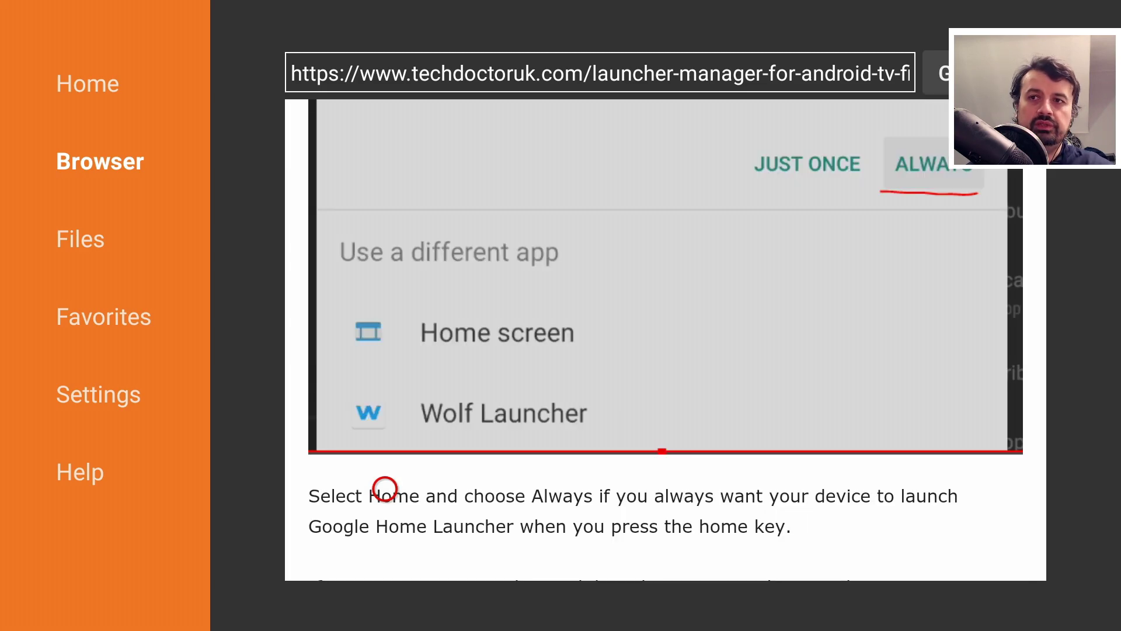
key(Home)
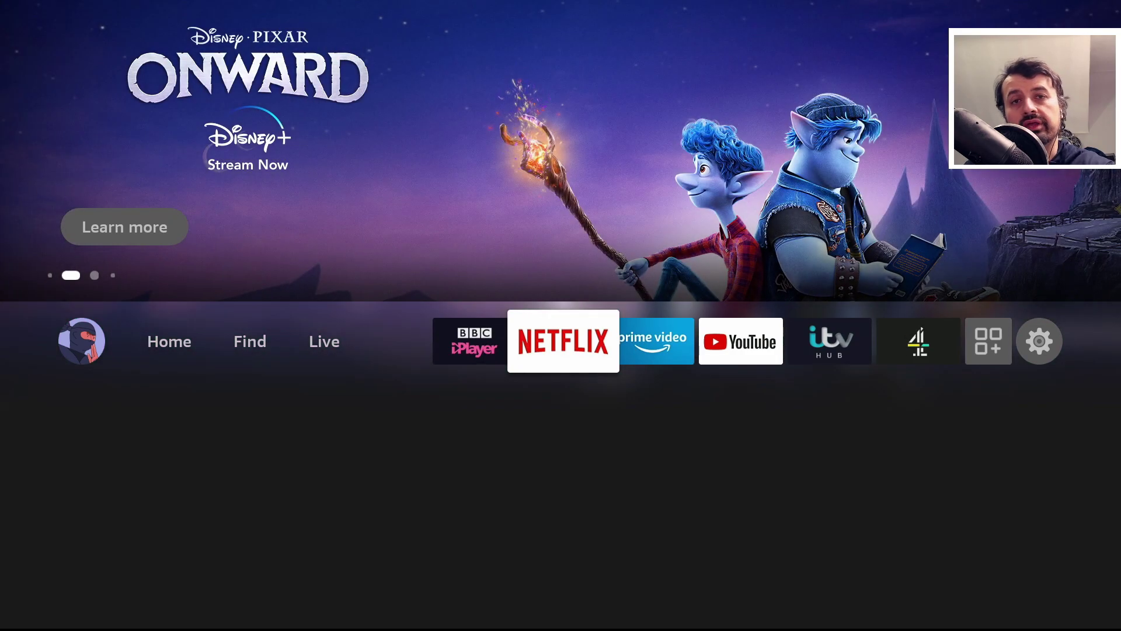
key(Right)
key(Right)
key(Right)
key(Right)
key(Right)
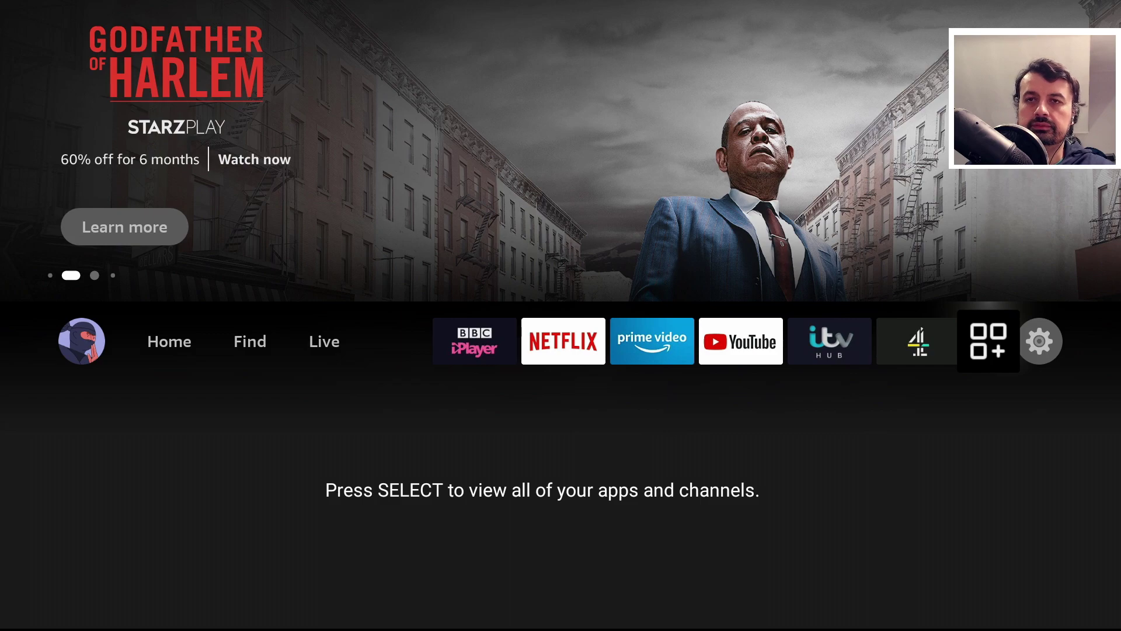
key(Return)
Launch the Launcher Manager app from Your Apps & Channels.
key(Right)
key(Left)
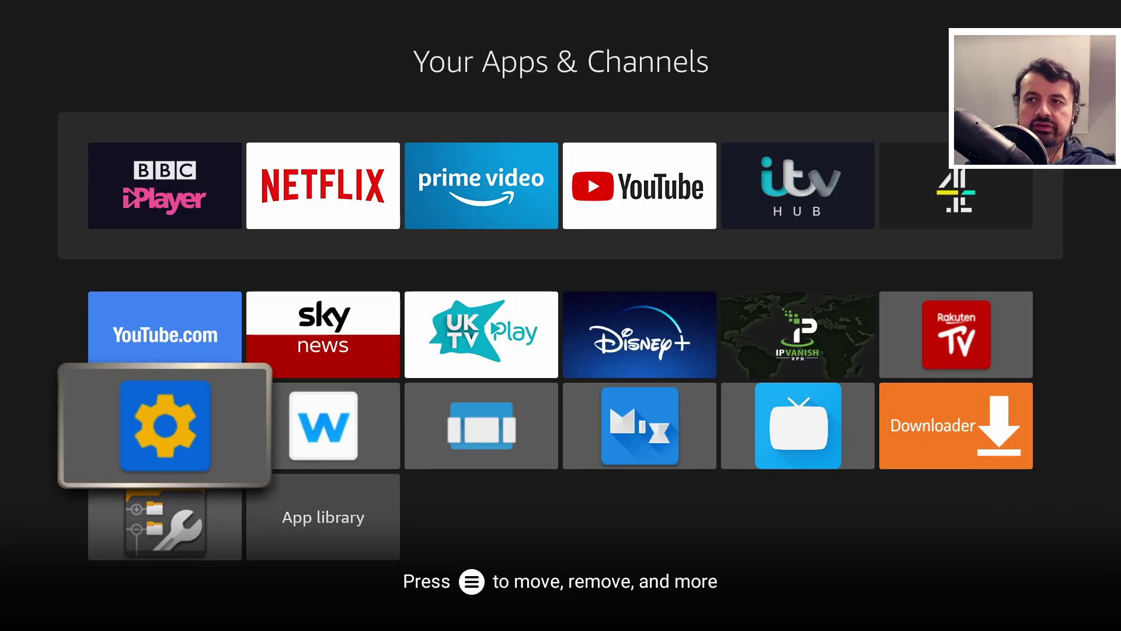
key(Right)
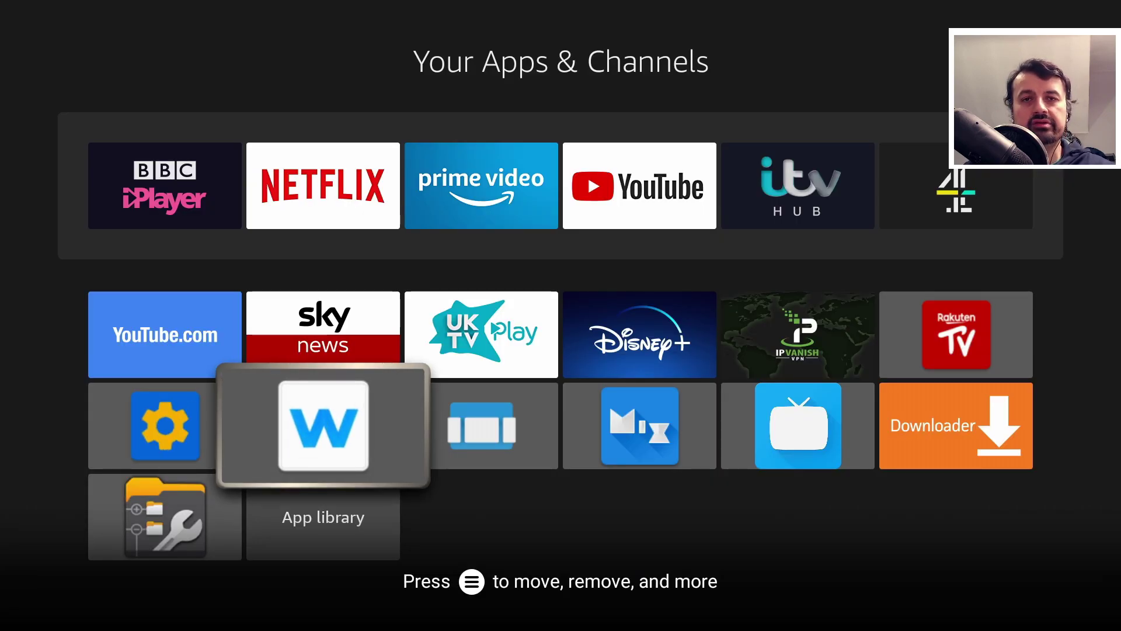
key(Left)
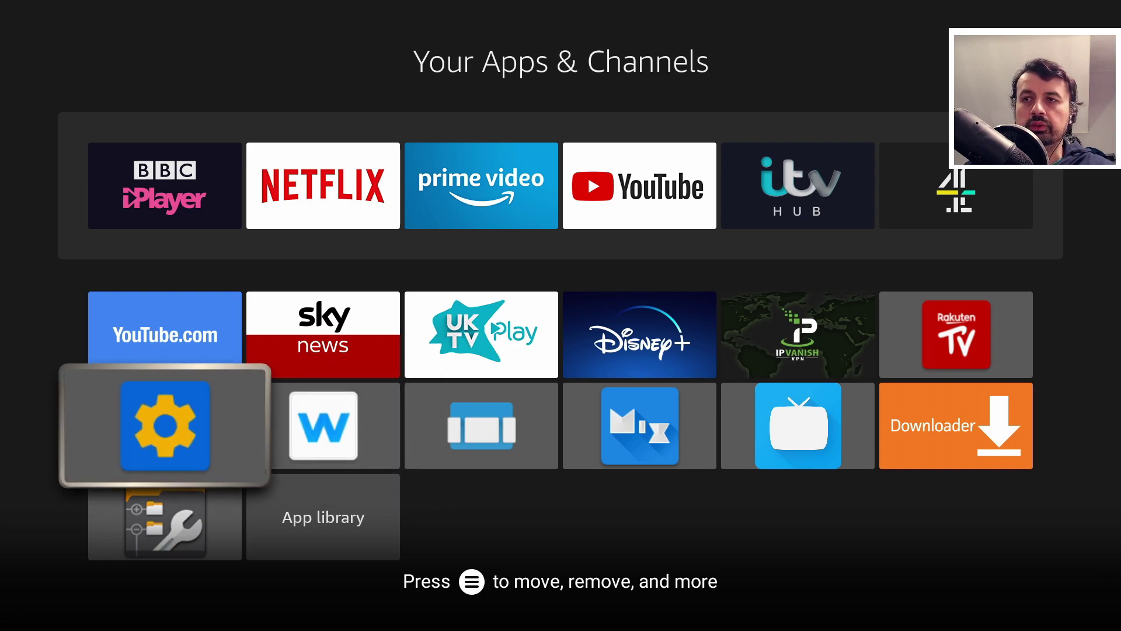
key(Return)
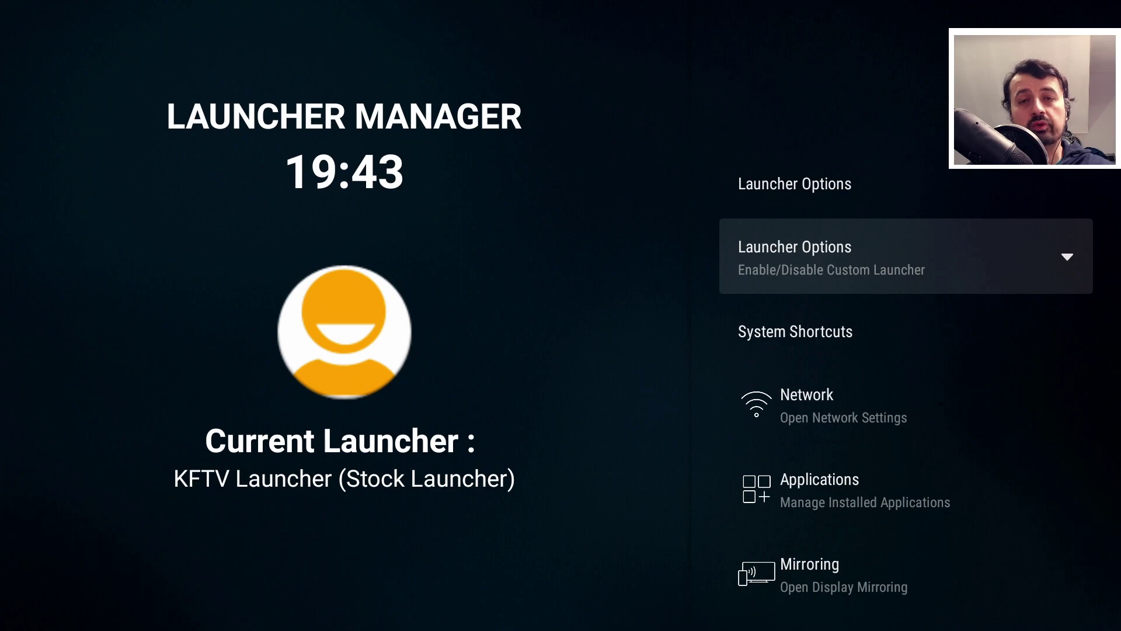
Enable the custom launcher through Launcher Manager's Launcher Options.
key(Down)
key(Down)
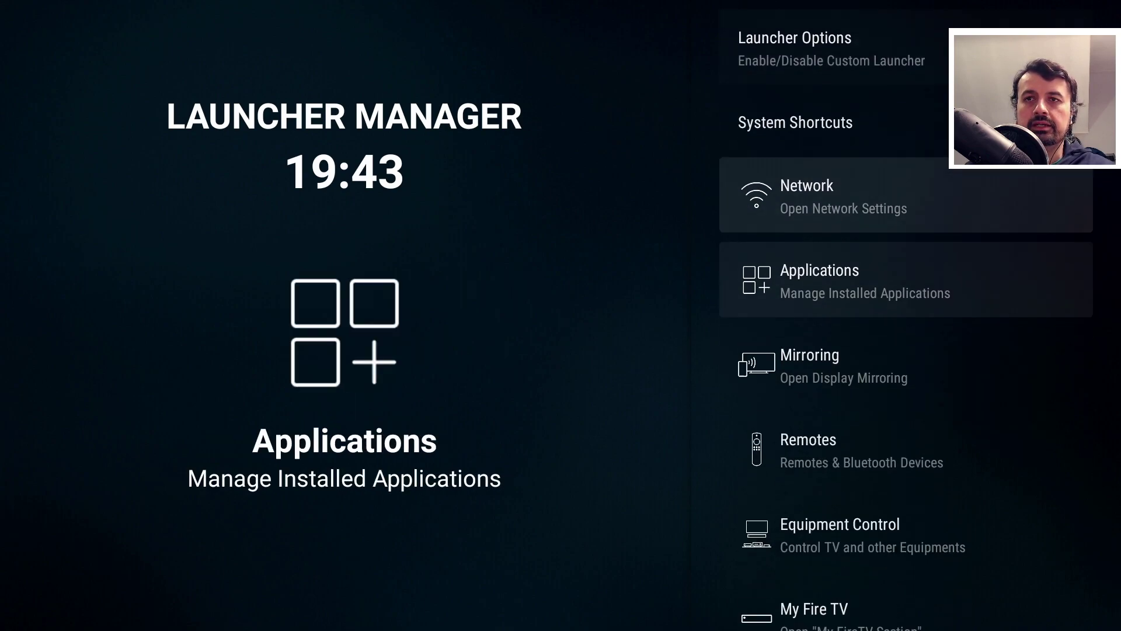
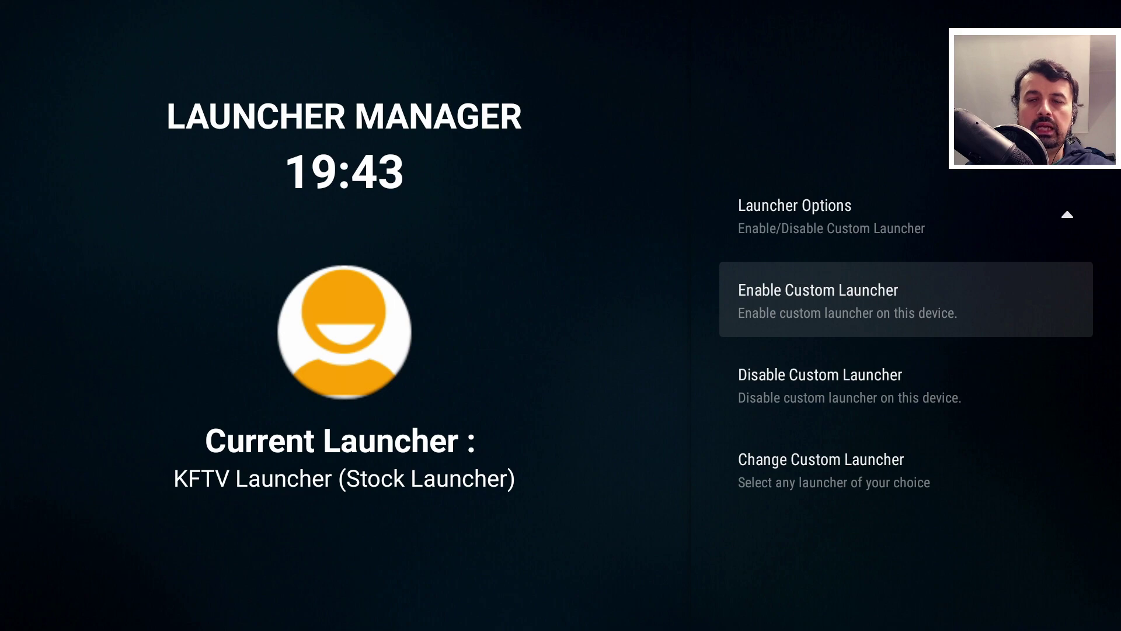
key(Up)
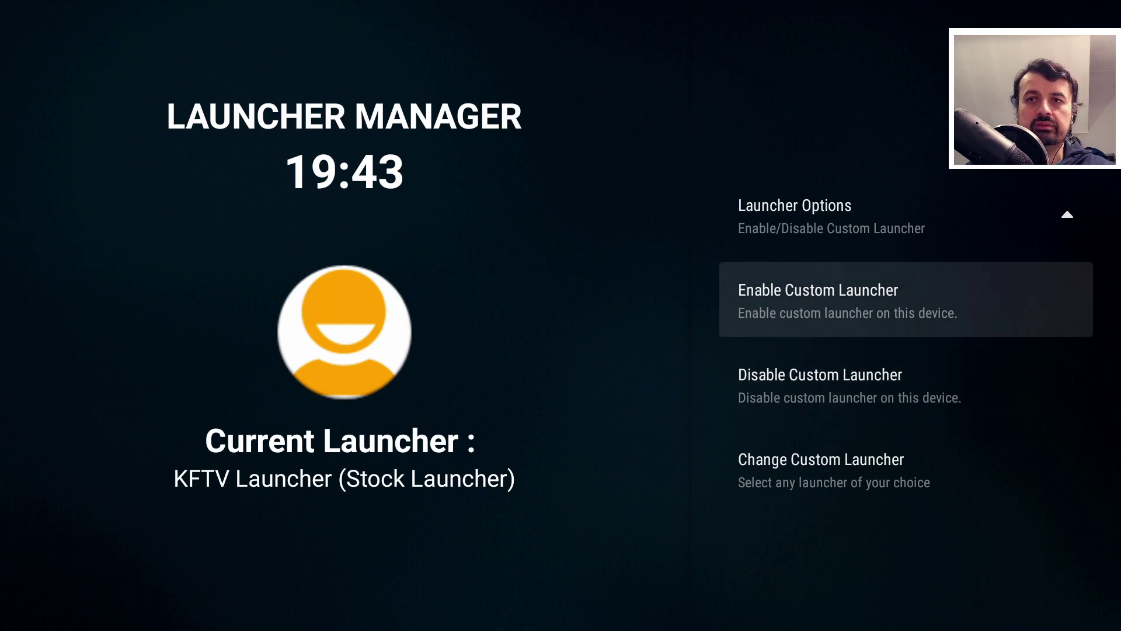
key(Return)
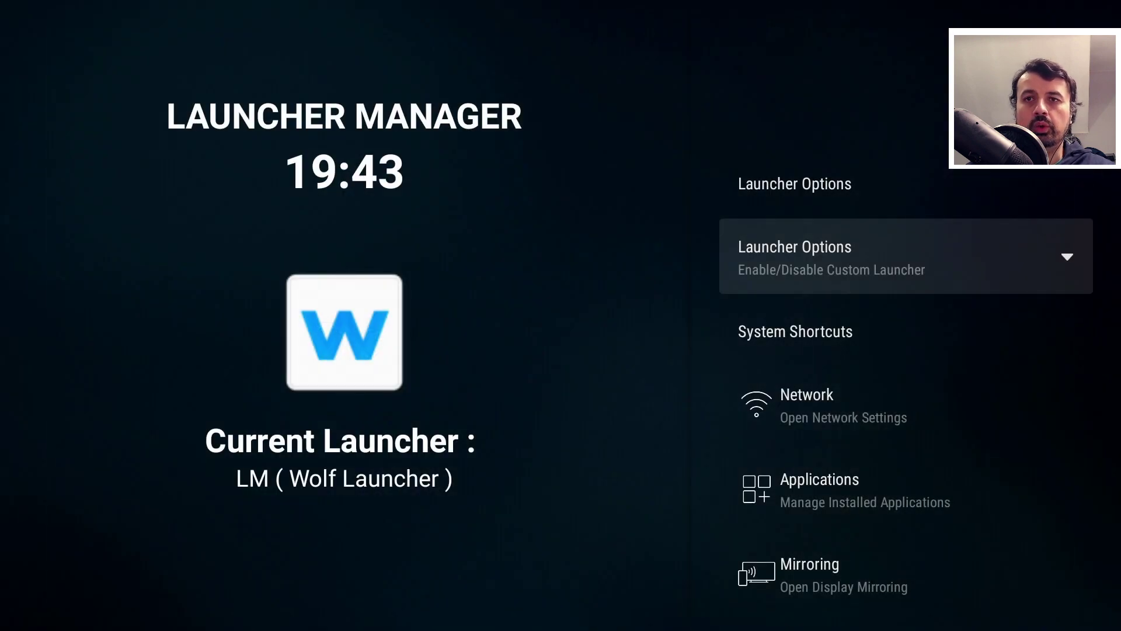
Turn ADB Debugging on in the Fire TV's Developer Options and return to Launcher Manager.
key(Down)
key(Down)
key(Down)
key(Down)
key(Down)
key(Down)
key(Down)
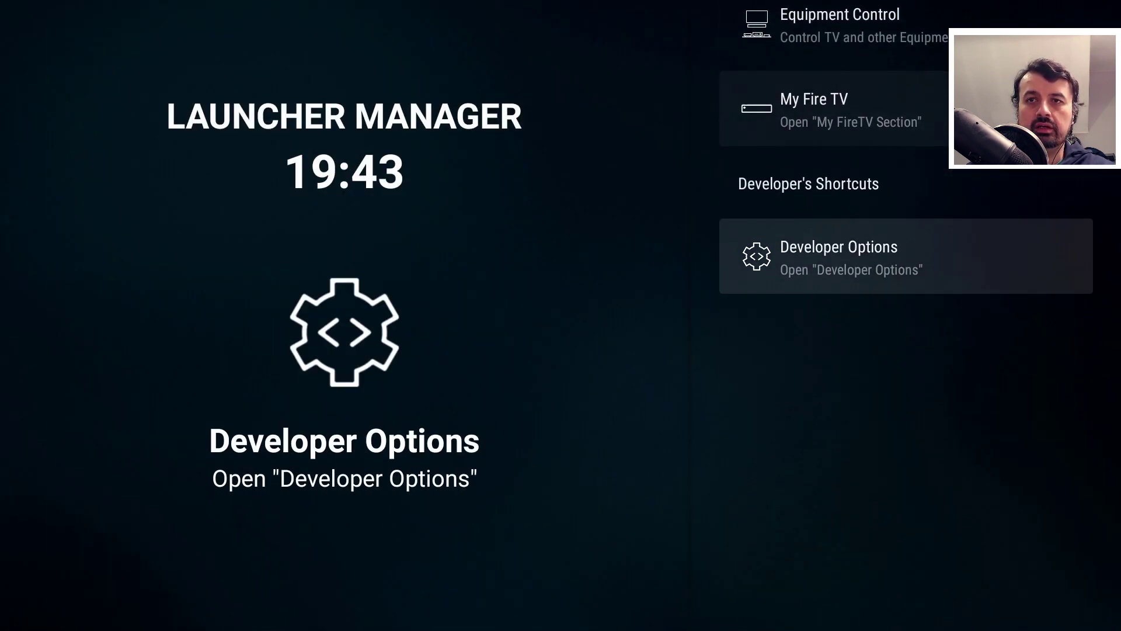
key(Return)
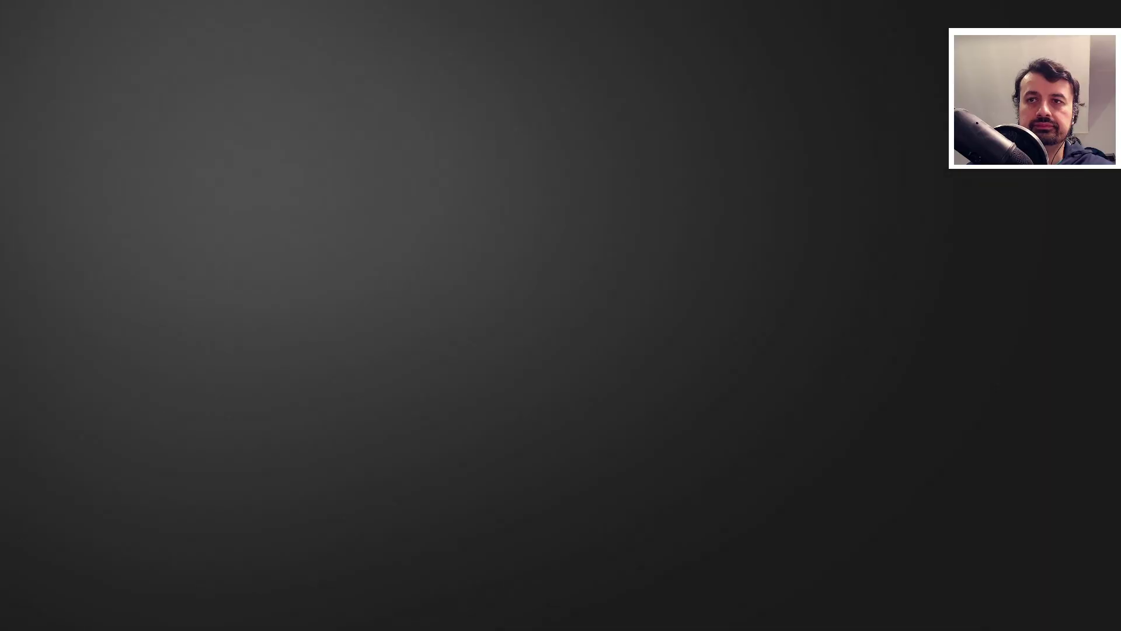
key(Return)
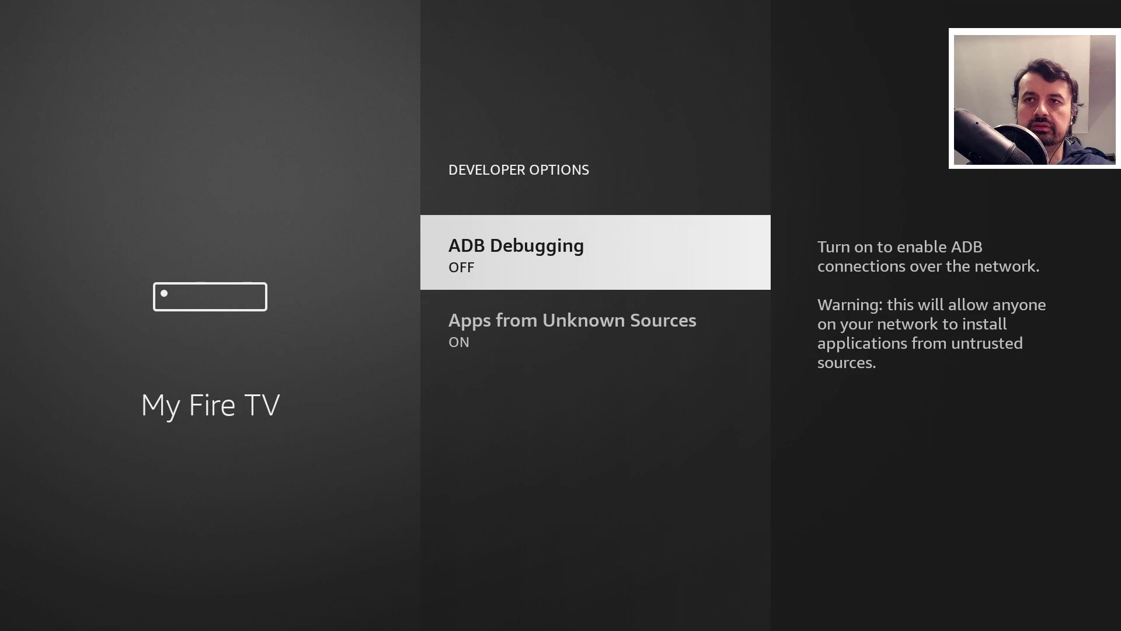
key(Return)
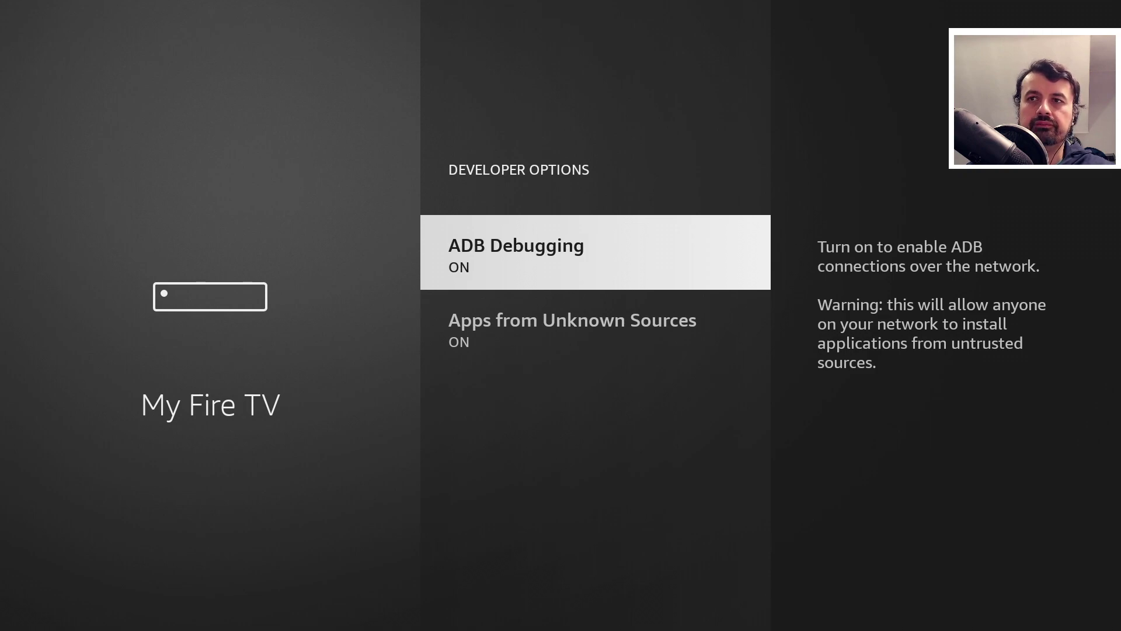
key(Escape)
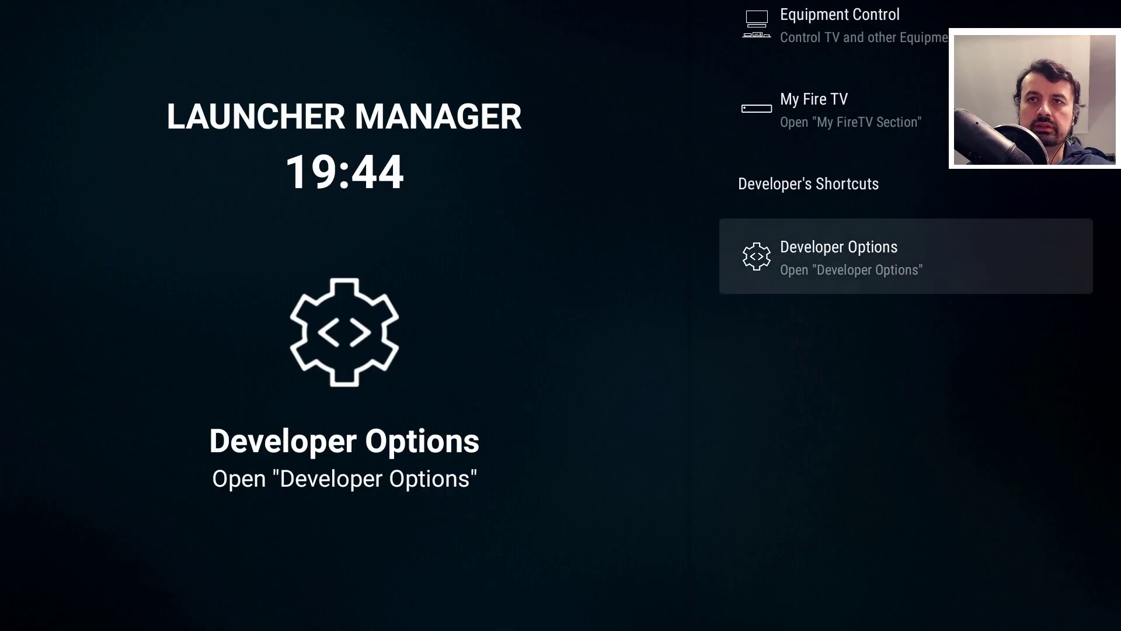
Review the choices under Launcher Options and exit Launcher Manager to the Wolf Launcher home screen.
key(Up)
key(Up)
key(Up)
key(Up)
key(Up)
key(Up)
key(Up)
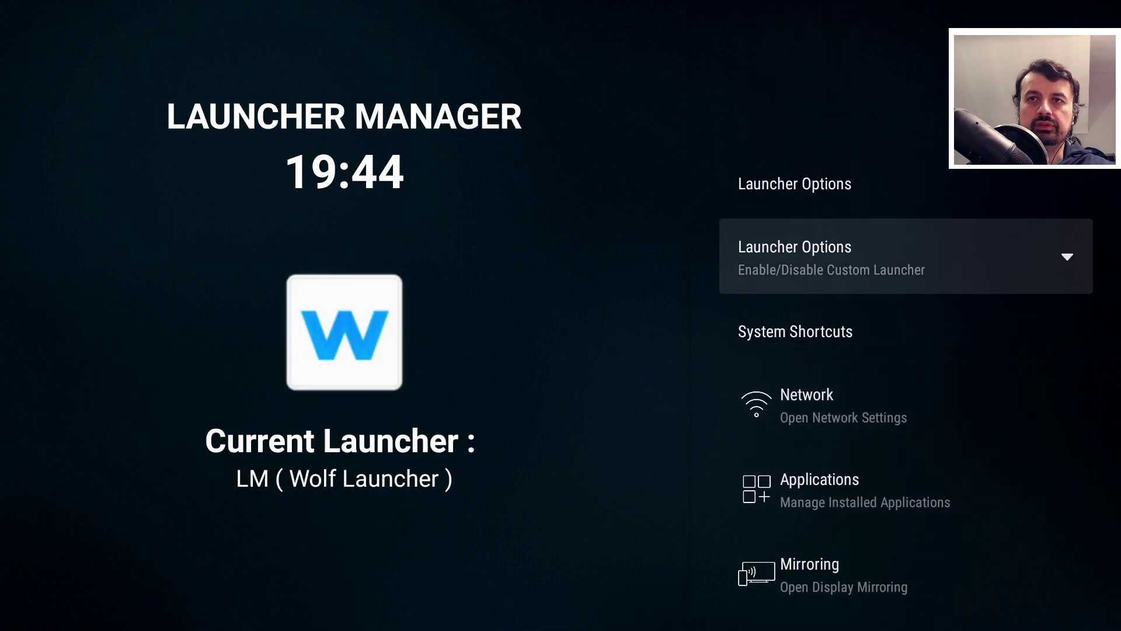
key(Return)
key(Down)
key(Up)
key(Return)
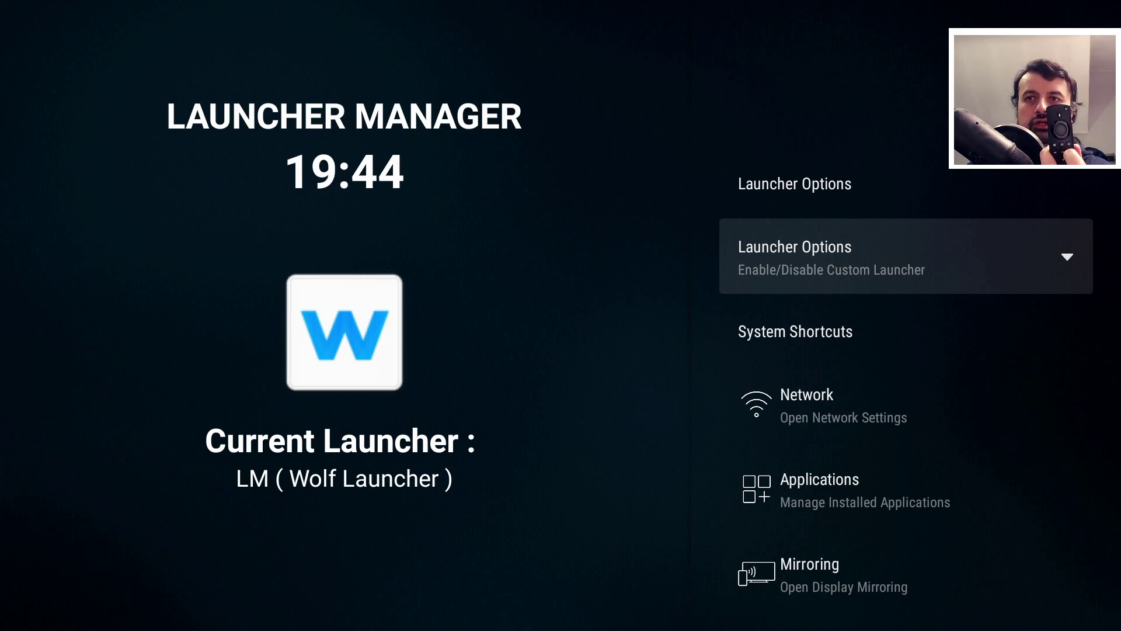
key(Escape)
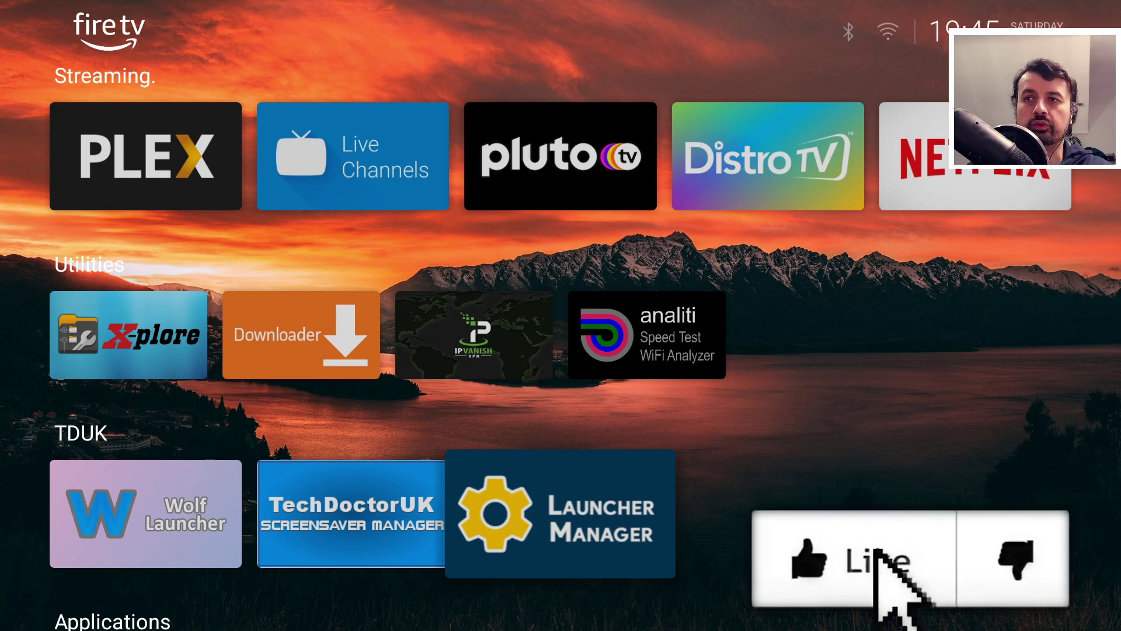
Open the Downloader app from the Utilities row and go back to the Wolf Launcher home screen.
key(Up)
key(Up)
key(Up)
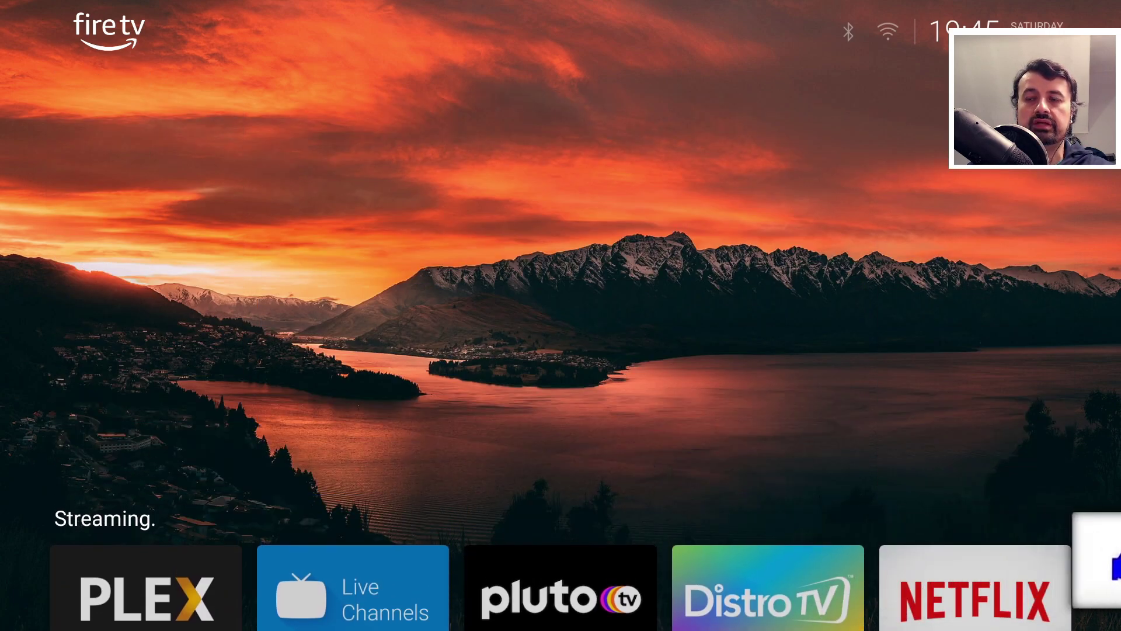
key(Down)
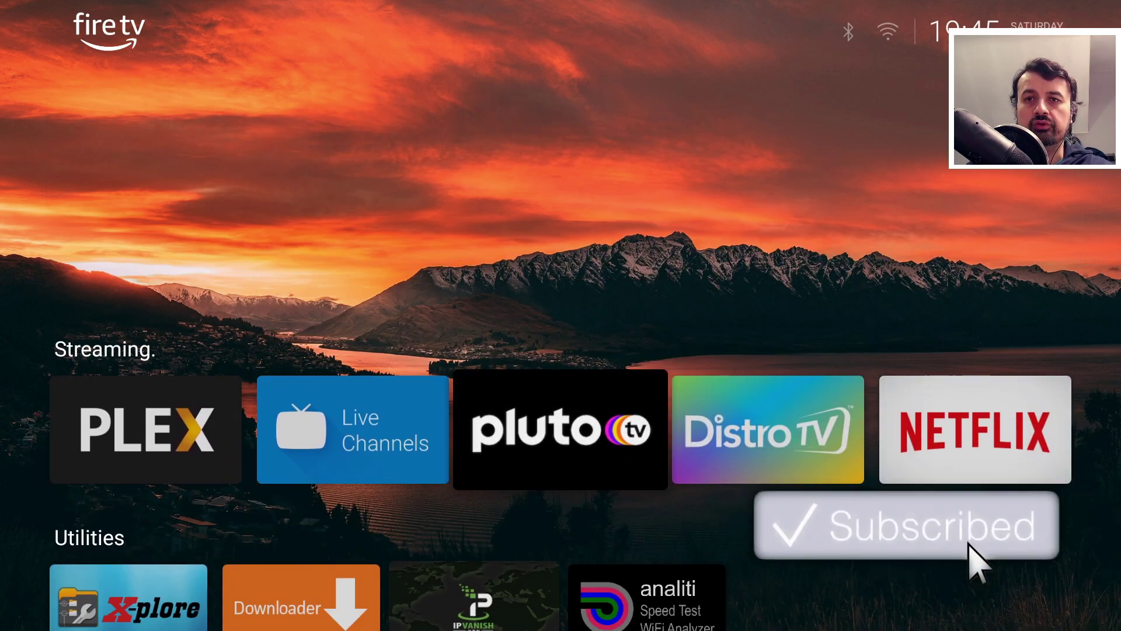
key(Down)
key(Down)
key(Up)
key(Left)
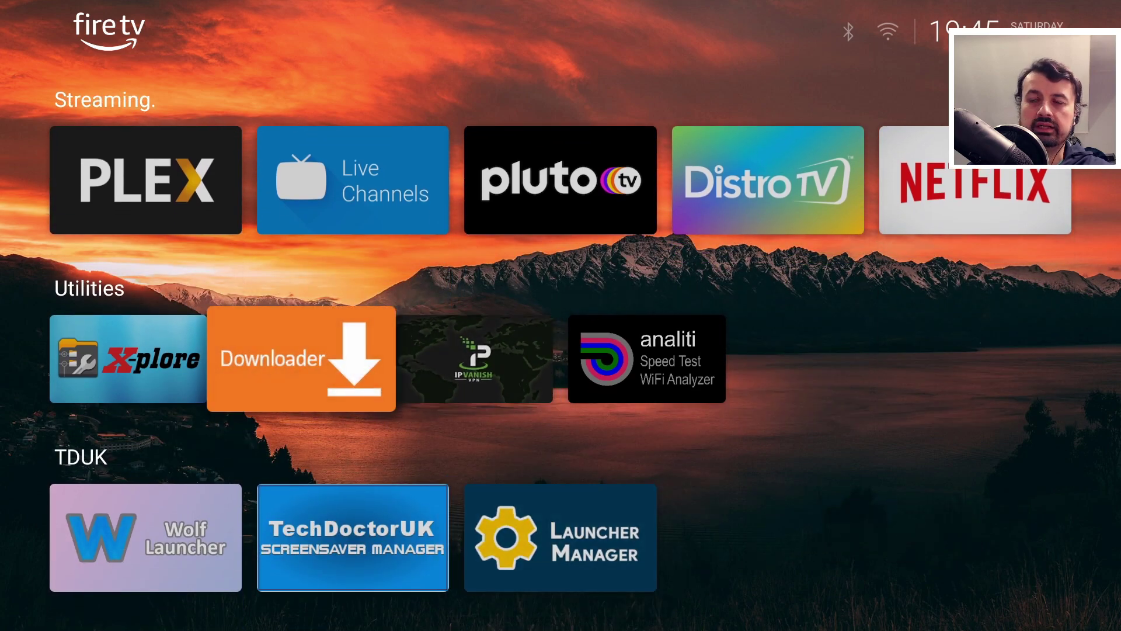
key(Return)
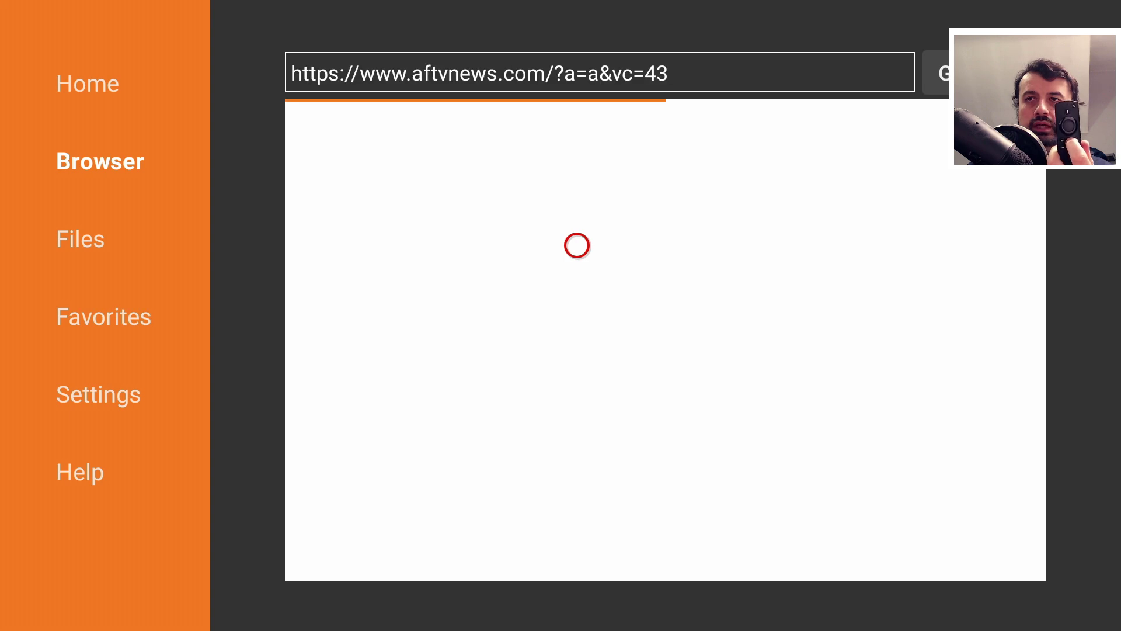
key(Home)
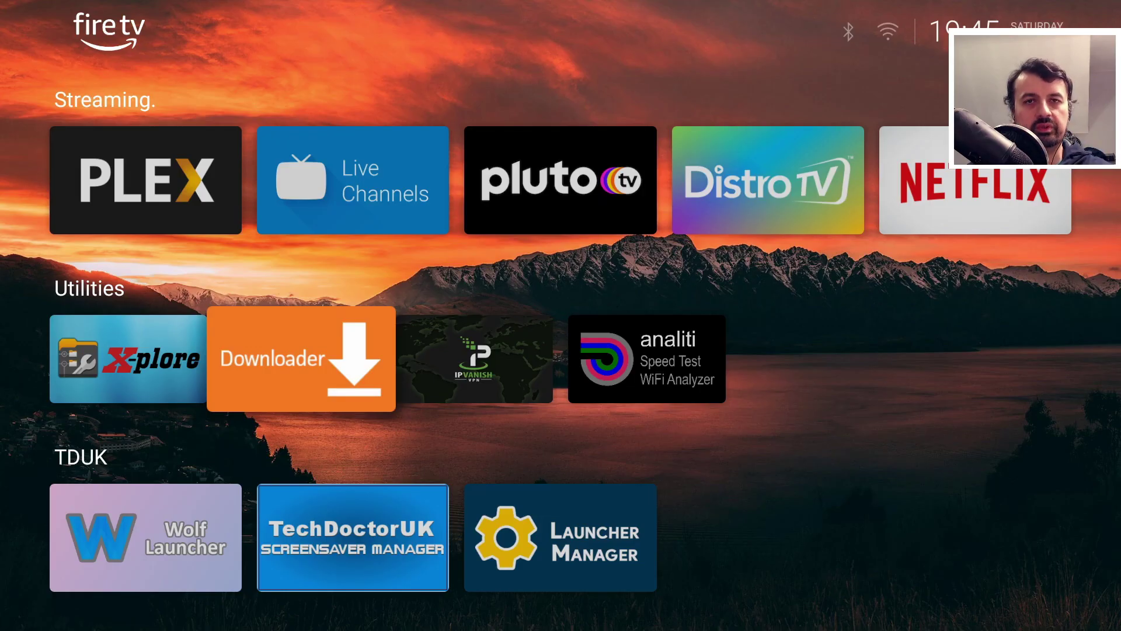
Browse the home screen's rows from Streaming through Utilities and TDUK to Applications and back up to Streaming.
key(Up)
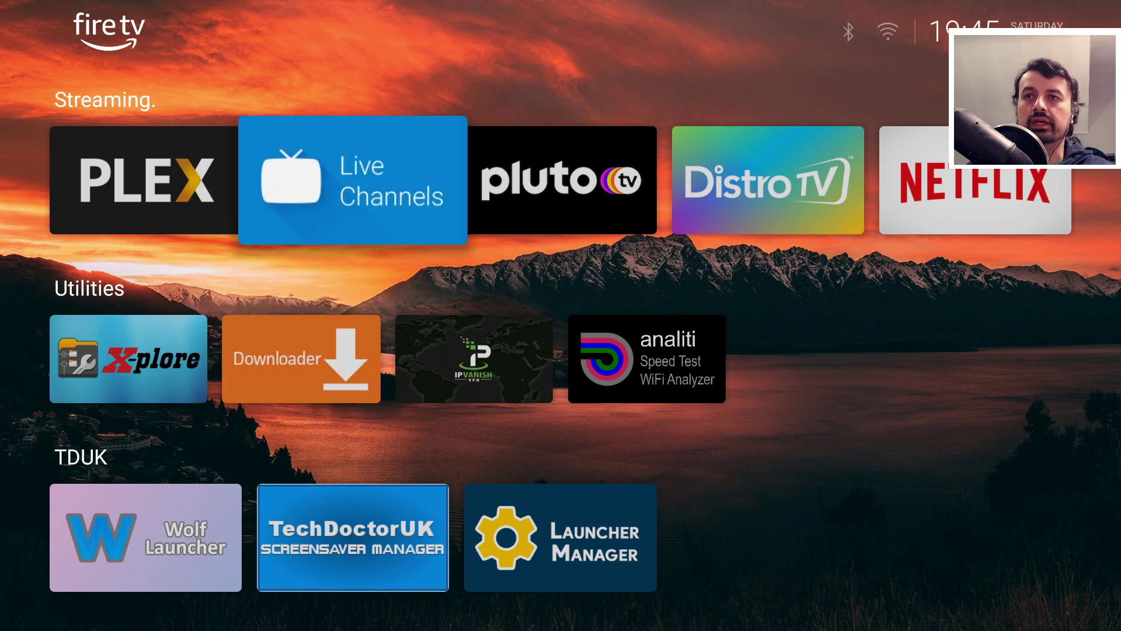
key(Right)
key(Down)
key(Down)
key(Down)
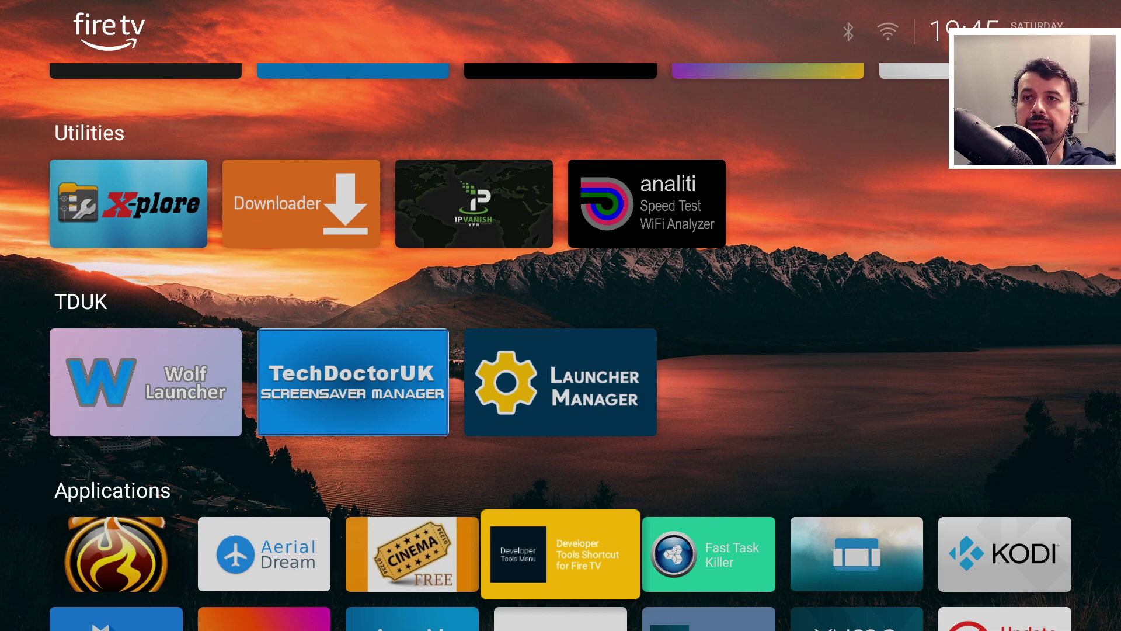
key(Up)
key(Up)
key(Up)
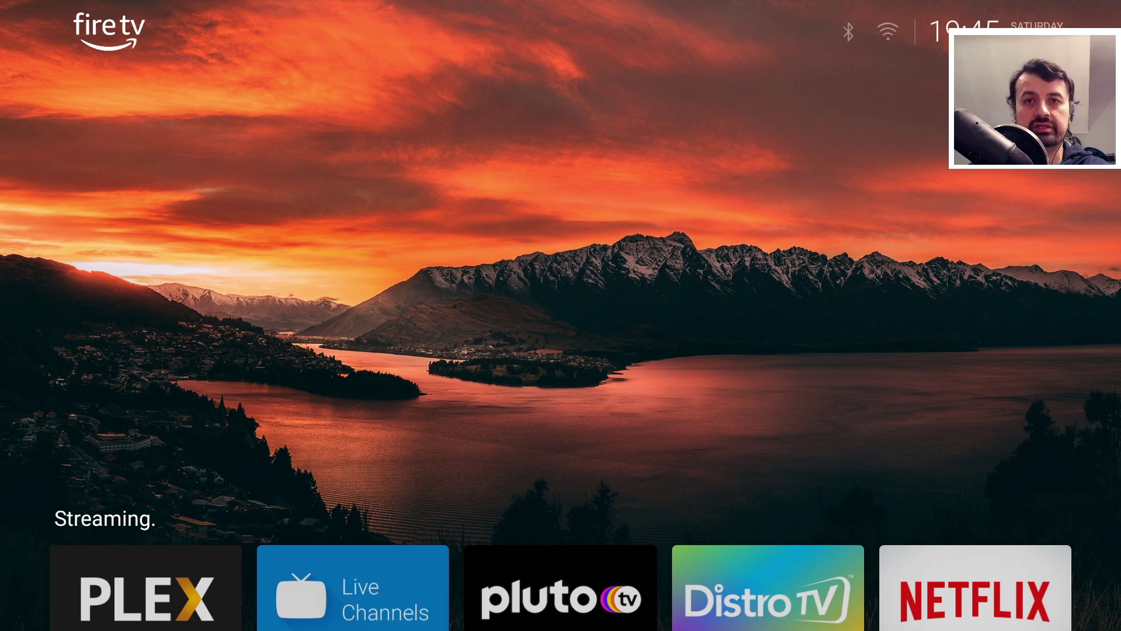
key(Down)
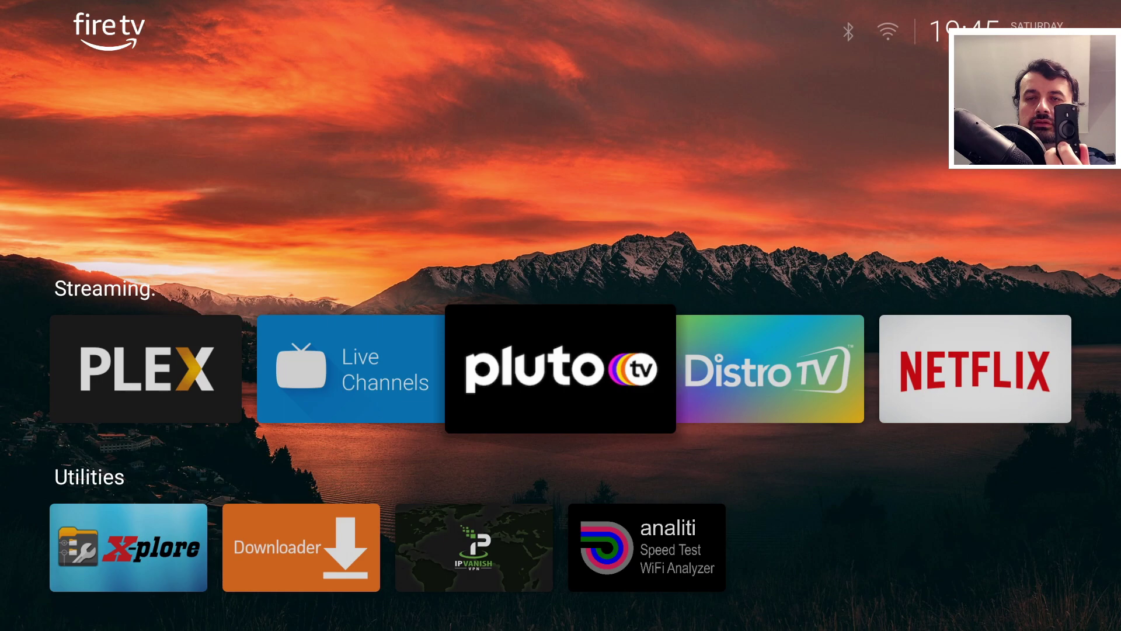
Open Android Settings from the application options of the Pluto TV tile.
key(Menu)
key(Down)
key(Down)
key(Down)
key(Down)
key(Down)
key(Down)
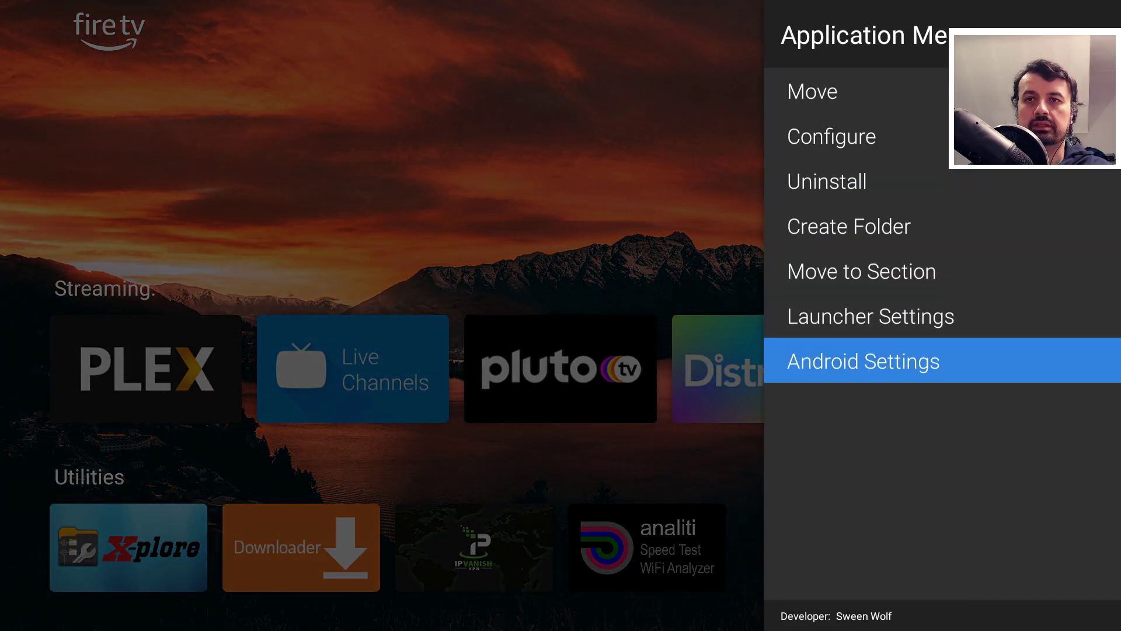
key(Return)
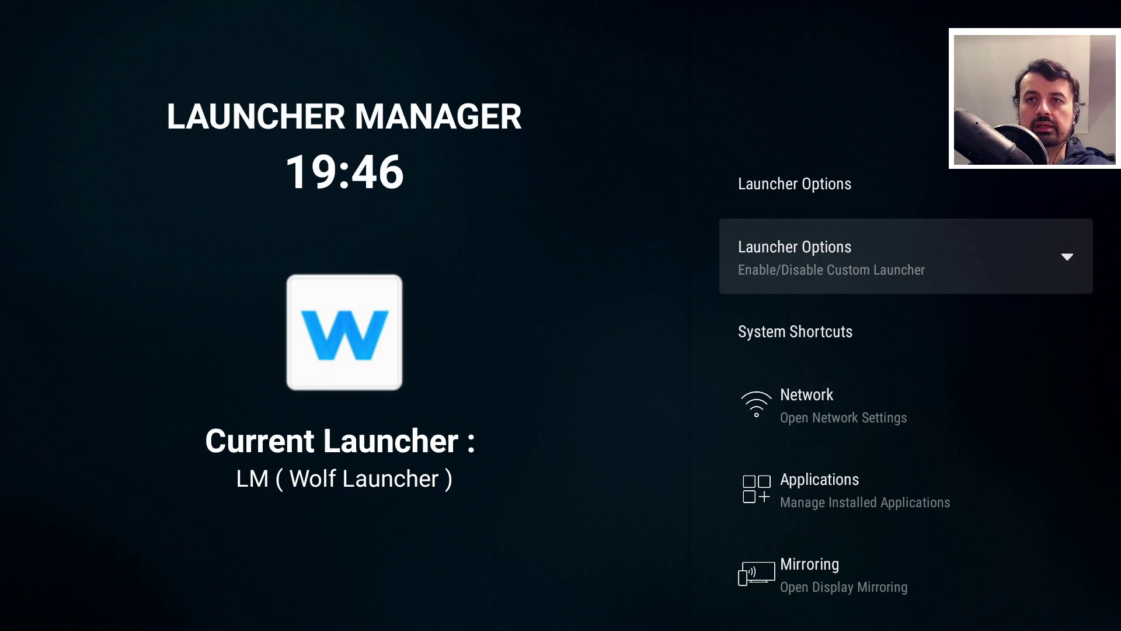
Review Launcher Manager's system shortcuts, view the Remotes & Bluetooth Devices settings and return to Launcher Manager.
key(Down)
key(Down)
key(Up)
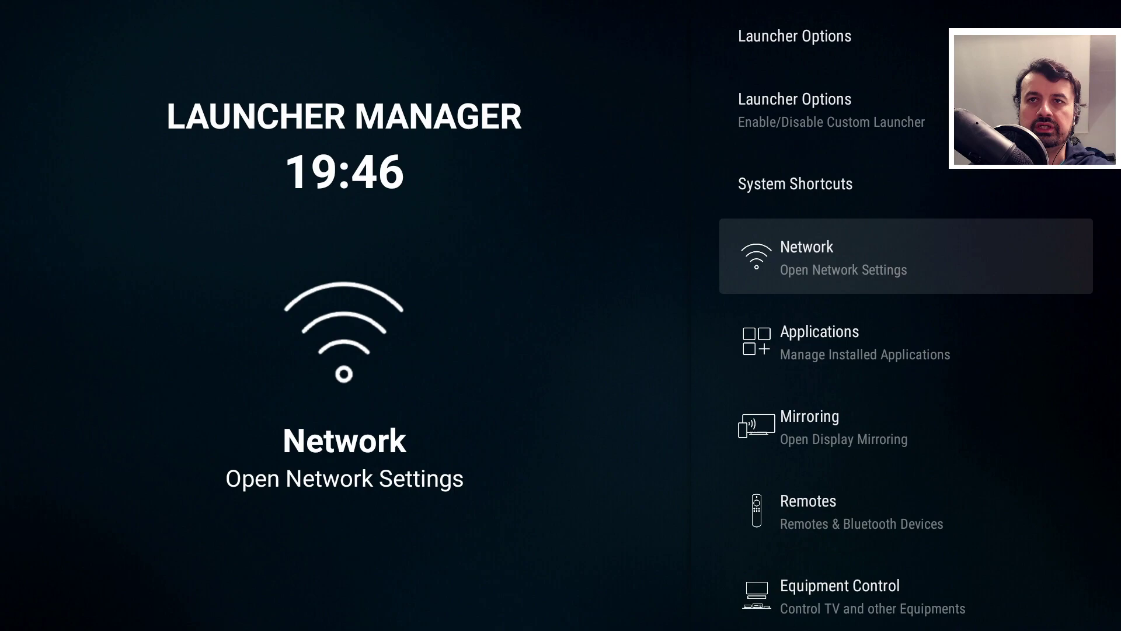
key(Down)
key(Down)
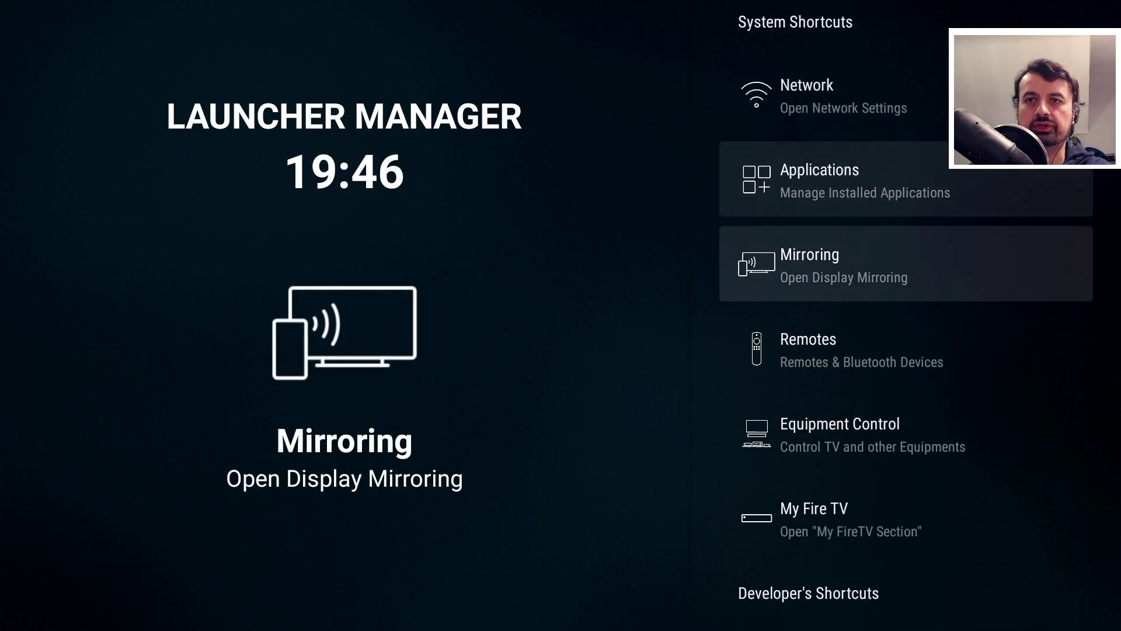
key(Down)
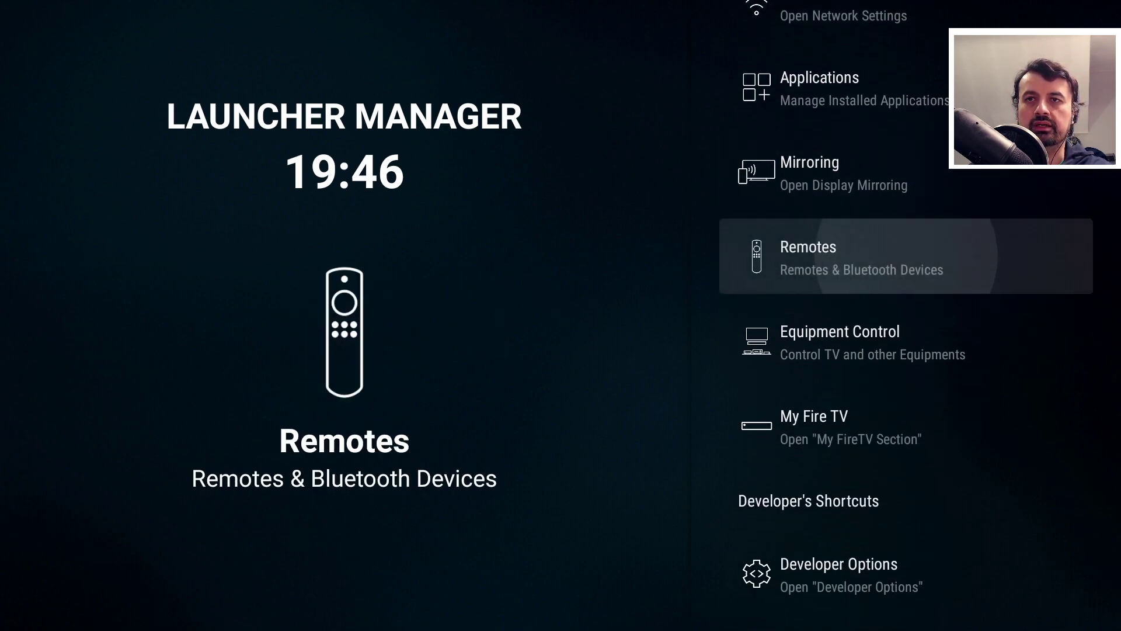
key(Return)
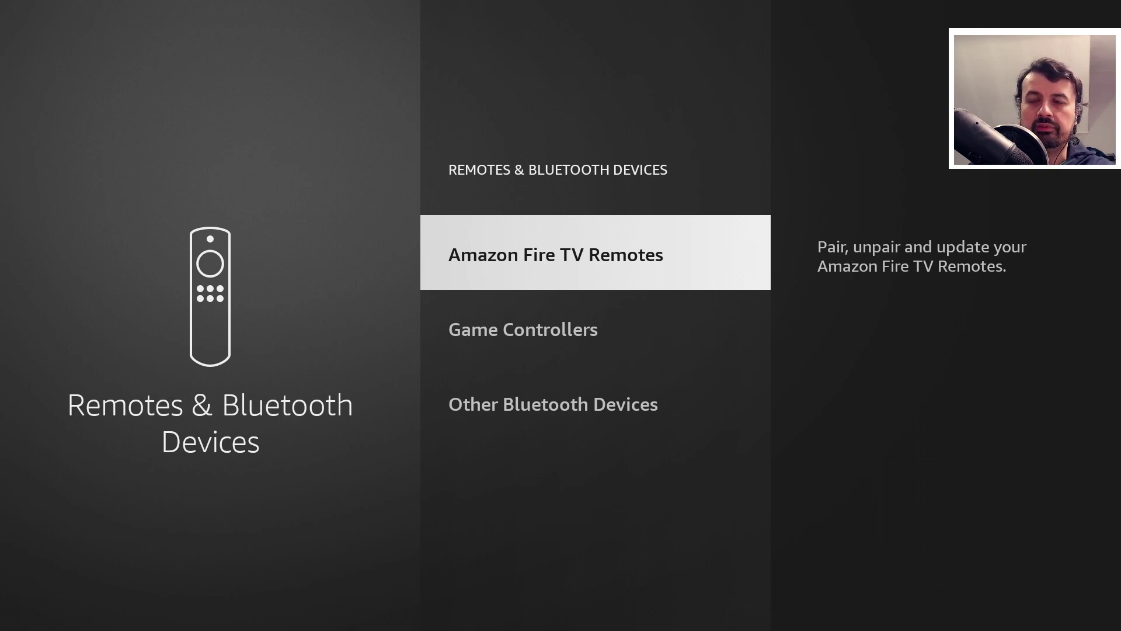
key(Escape)
View the My Fire TV settings through its system shortcut and exit Launcher Manager to the home screen.
key(Down)
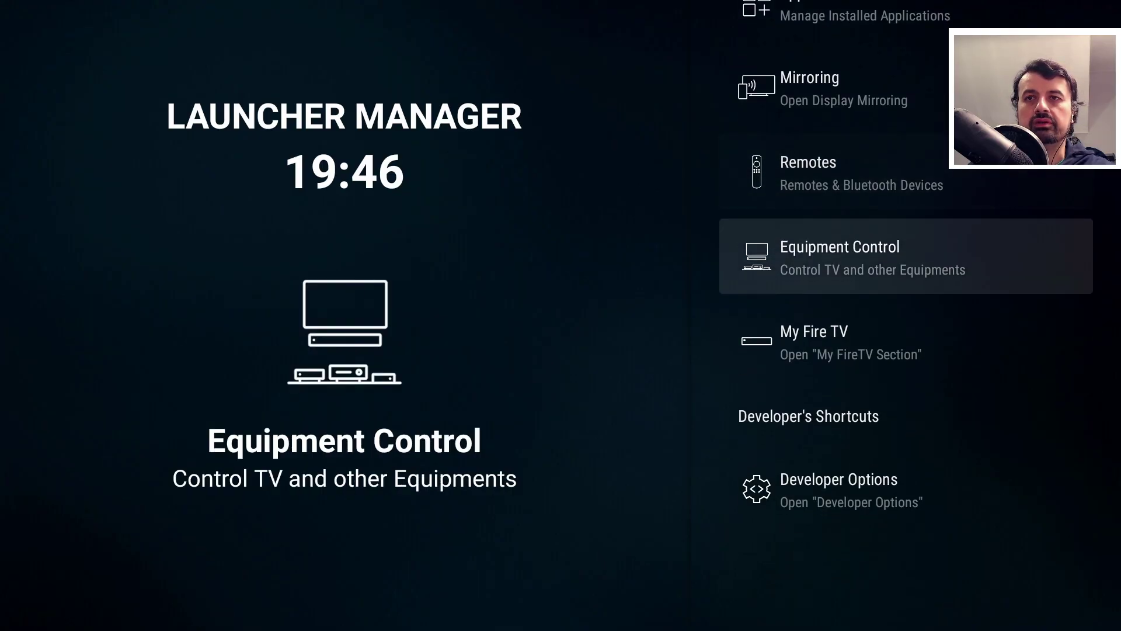
key(Down)
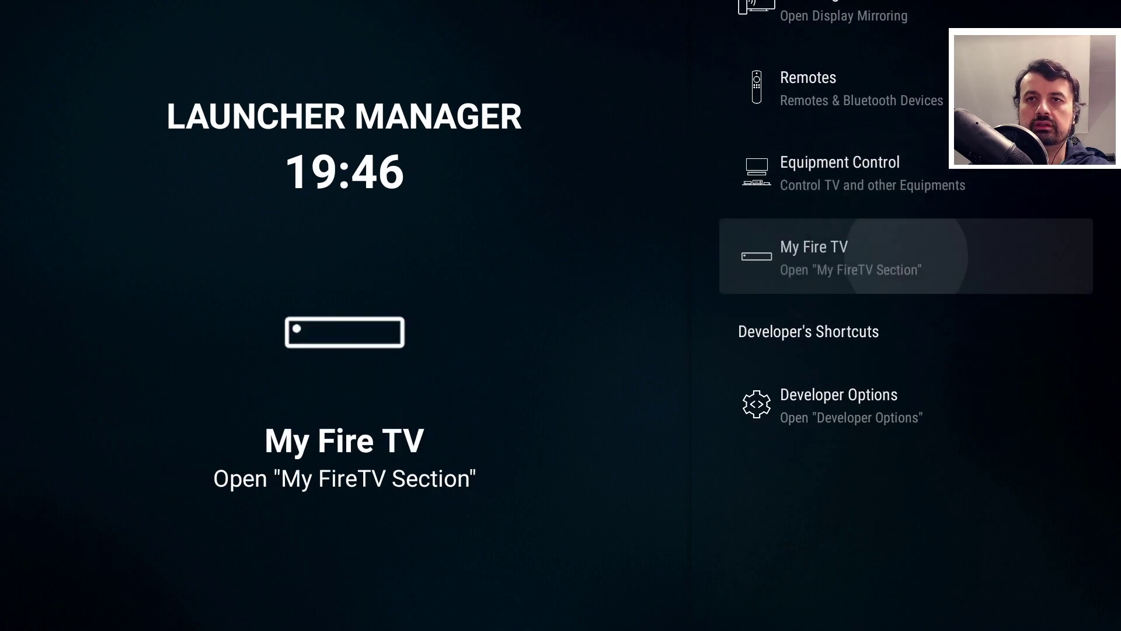
key(Return)
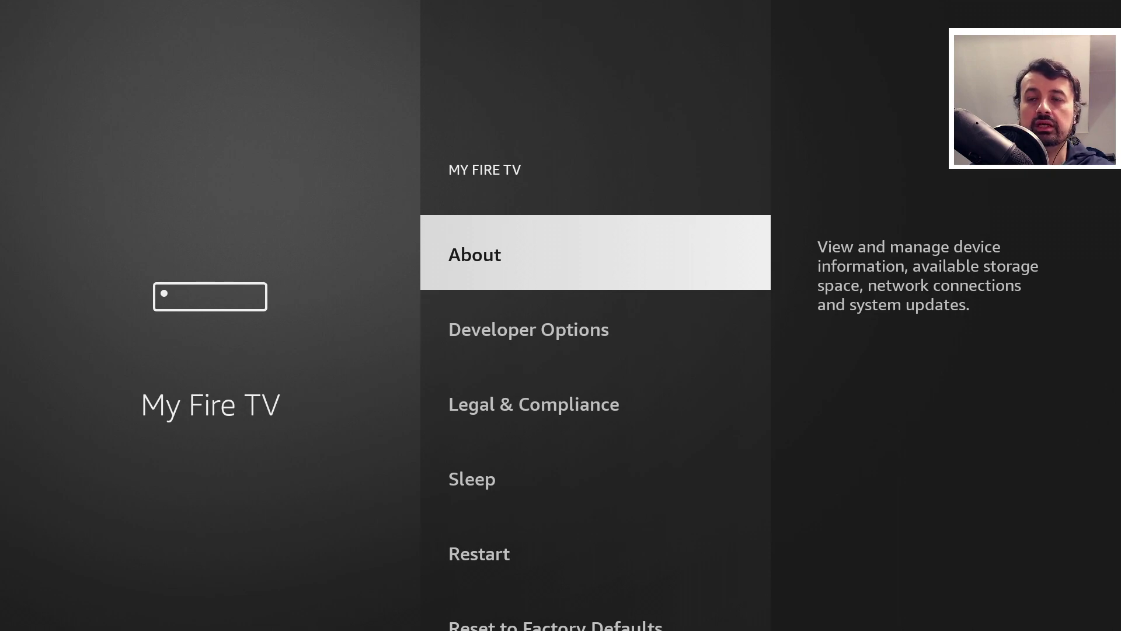
key(Escape)
key(Up)
key(Up)
key(Up)
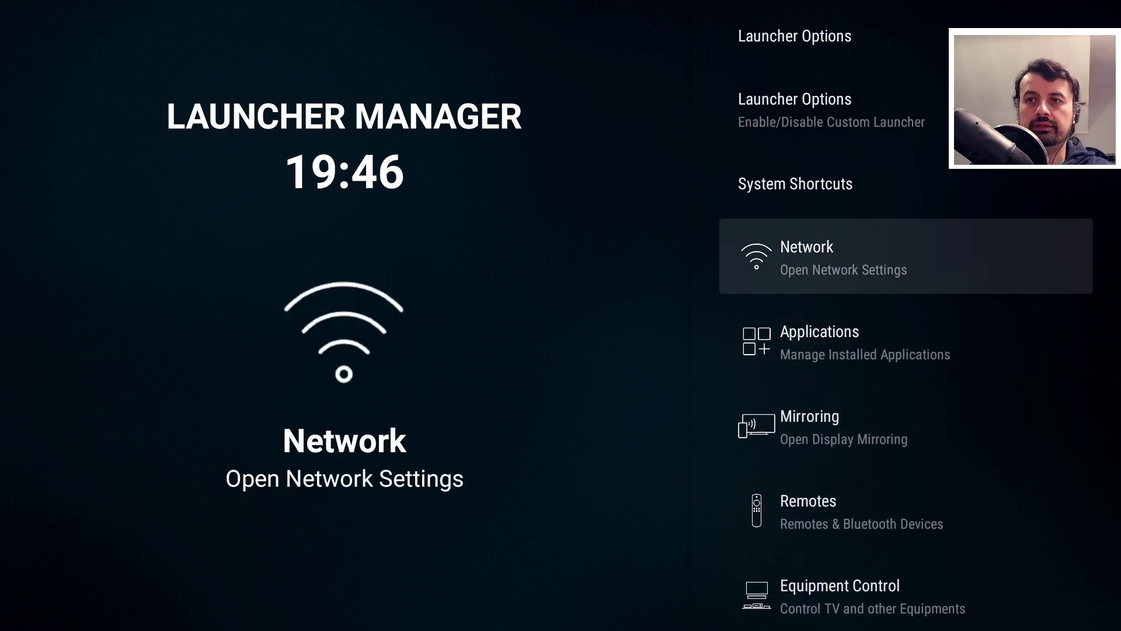
key(Escape)
key(Down)
key(Down)
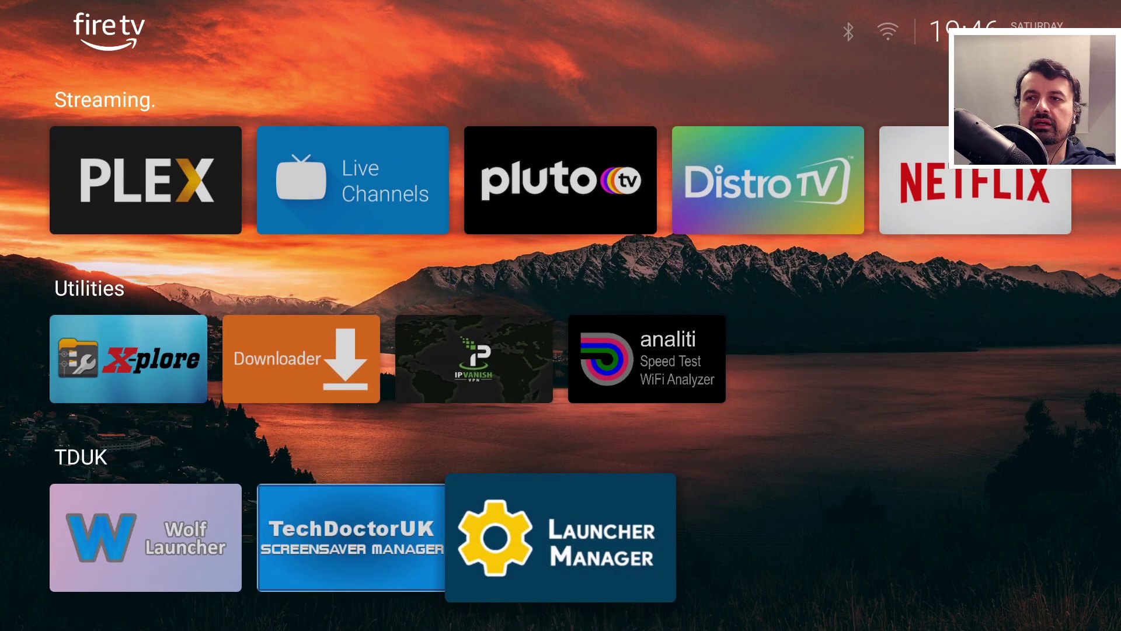
key(Up)
key(Up)
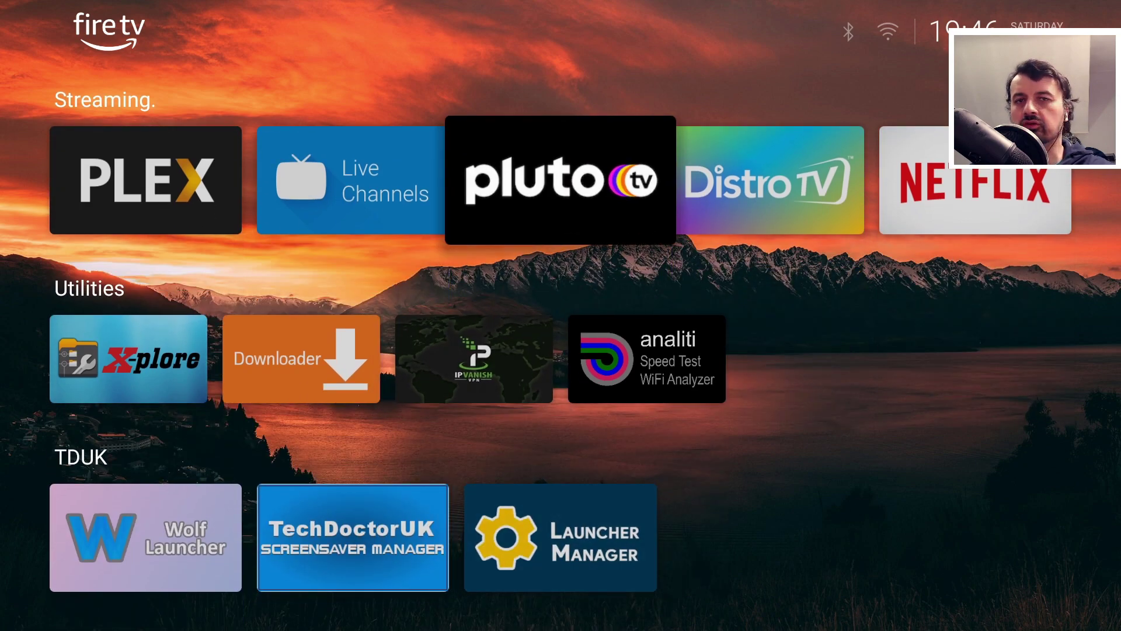
key(Down)
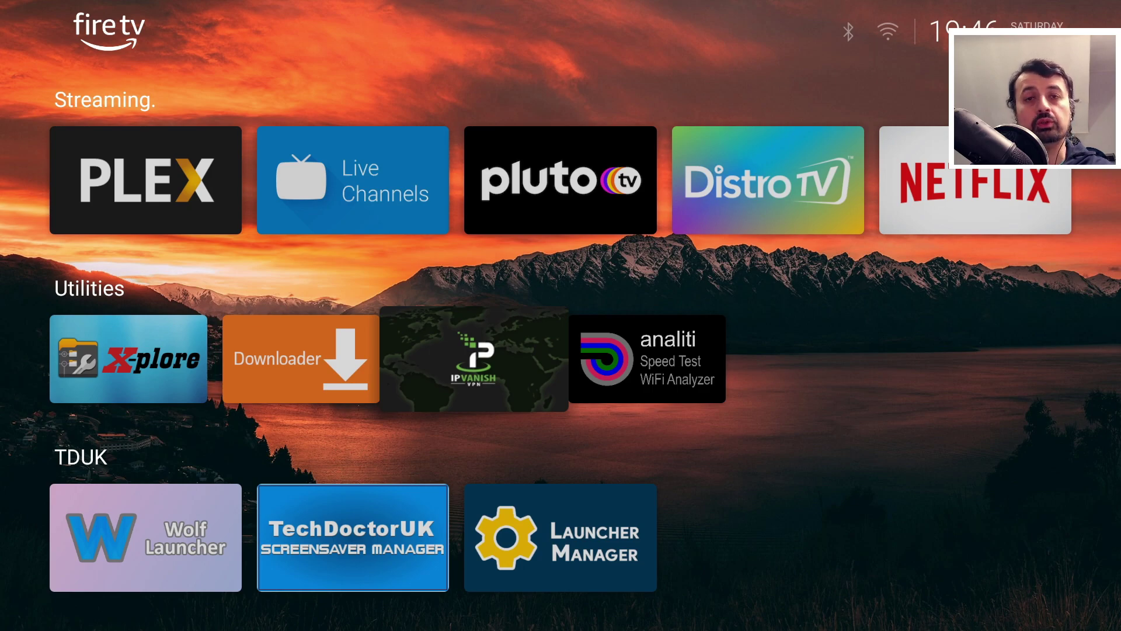
key(Up)
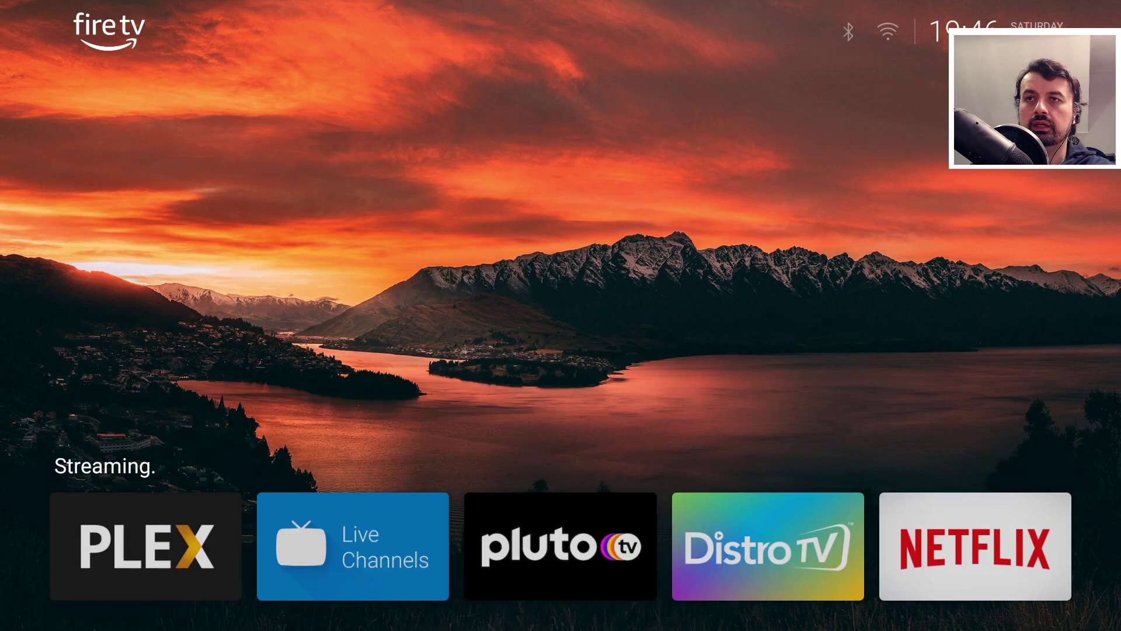
Open the Wallpaper options in Wolf Launcher's Launcher Settings.
key(Menu)
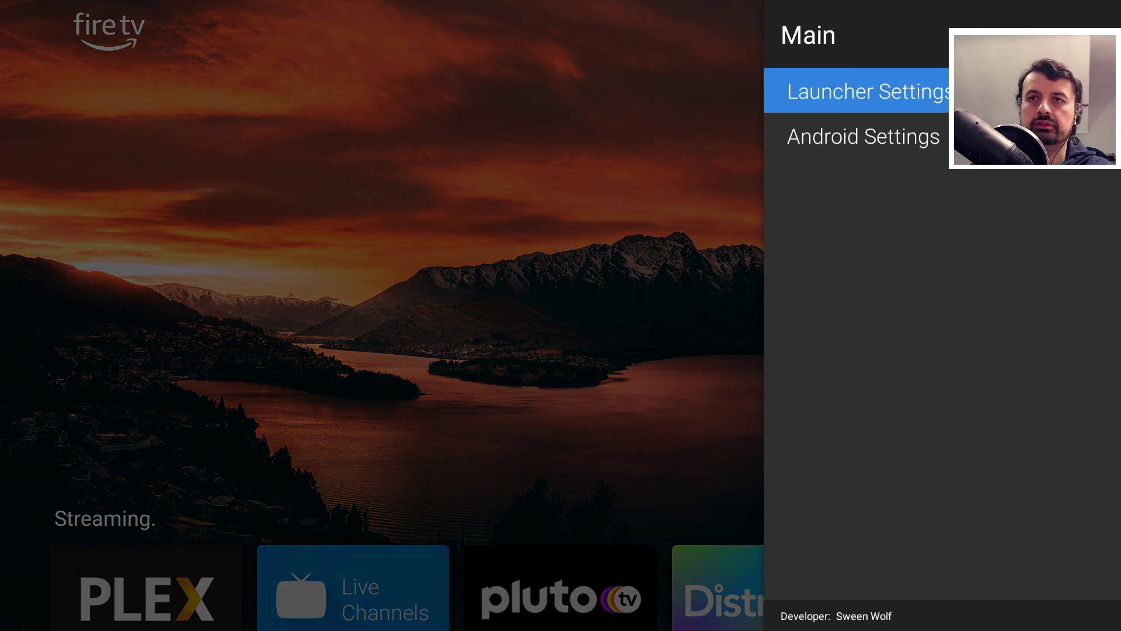
key(Return)
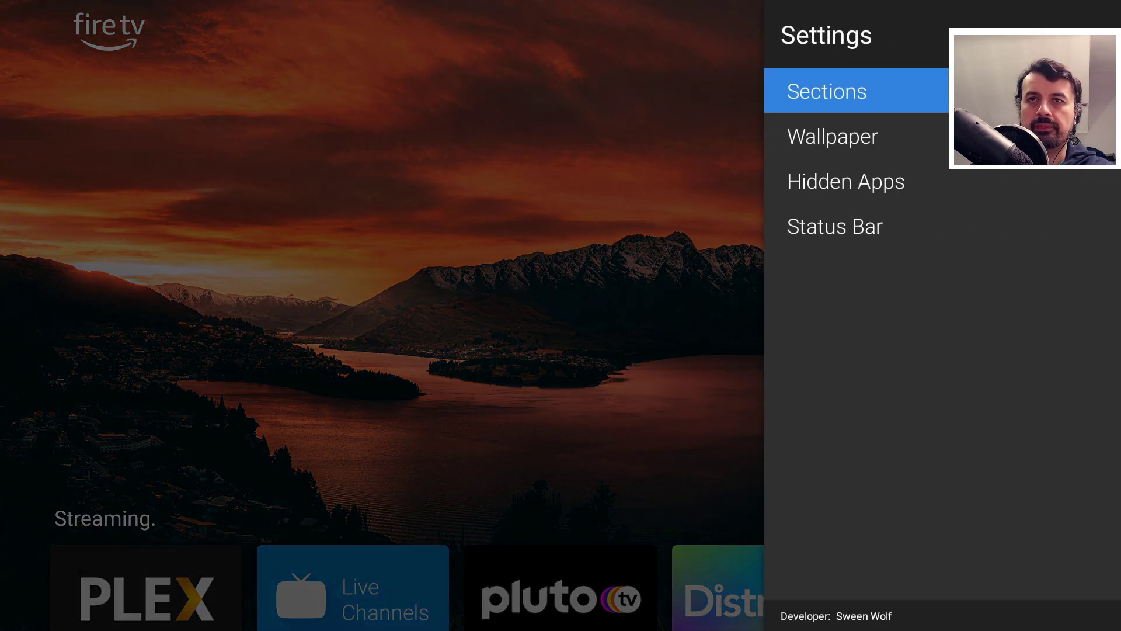
key(Down)
key(Return)
key(Down)
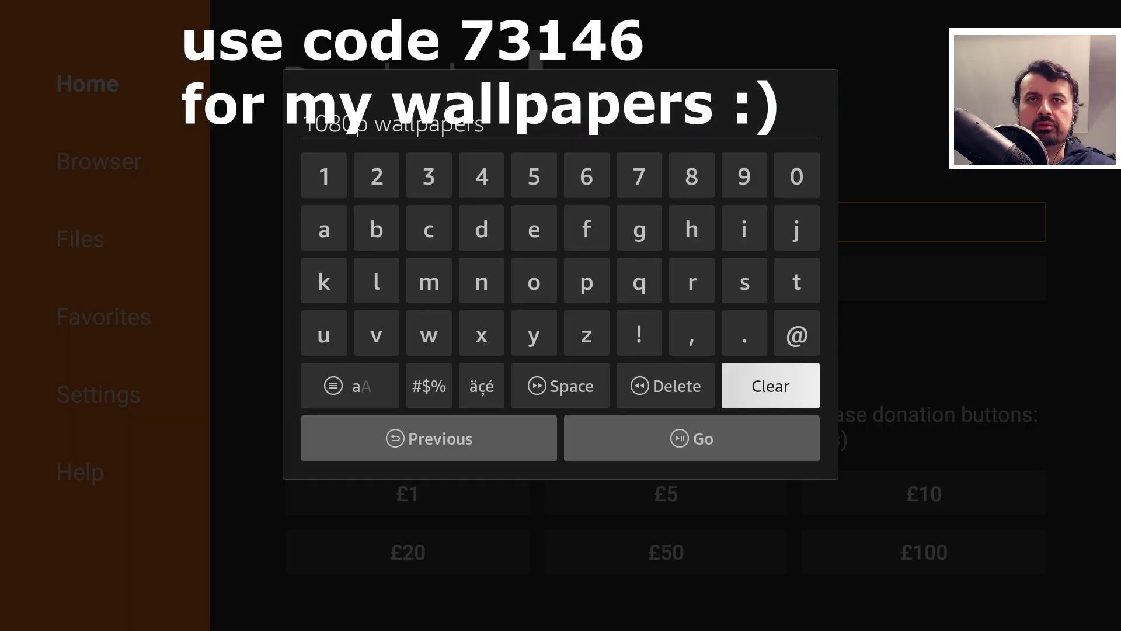
In the Downloader app, search for "1080p wallpapers" and open the Unsplash 1080p wallpapers page from the results.
key(Down)
key(Return)
key(Return)
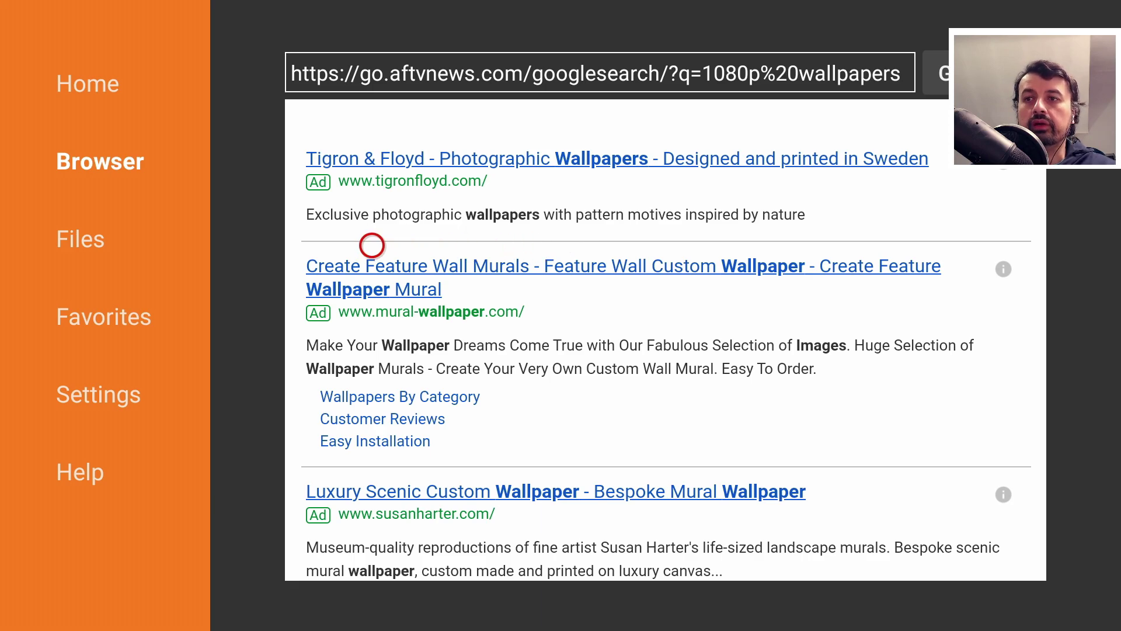
scroll(372, 557, down, 10)
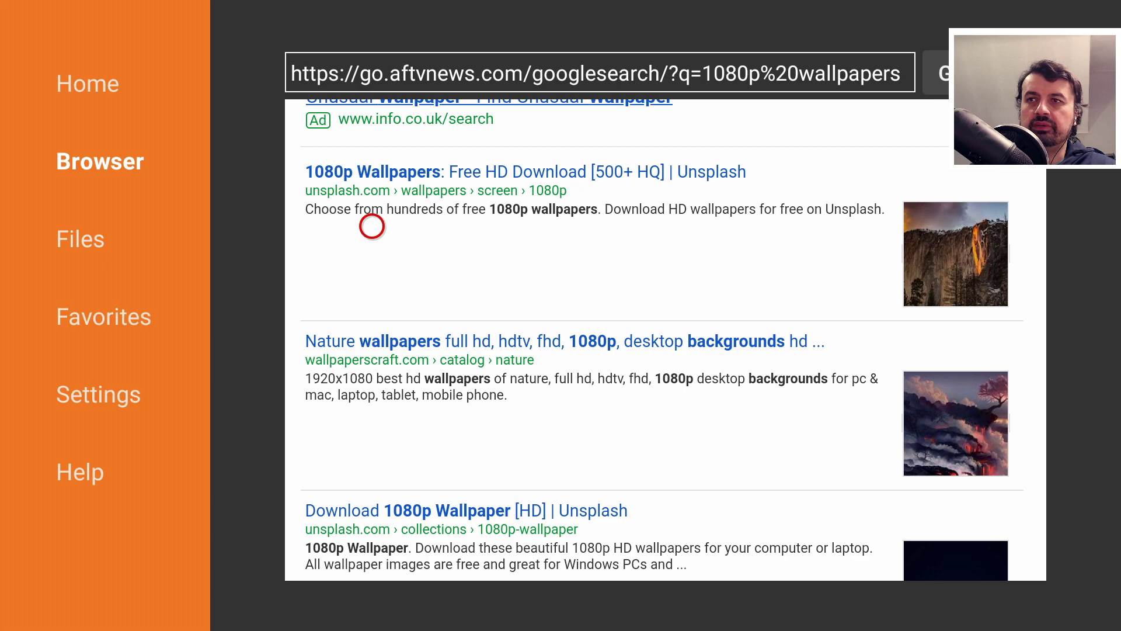
click(371, 169)
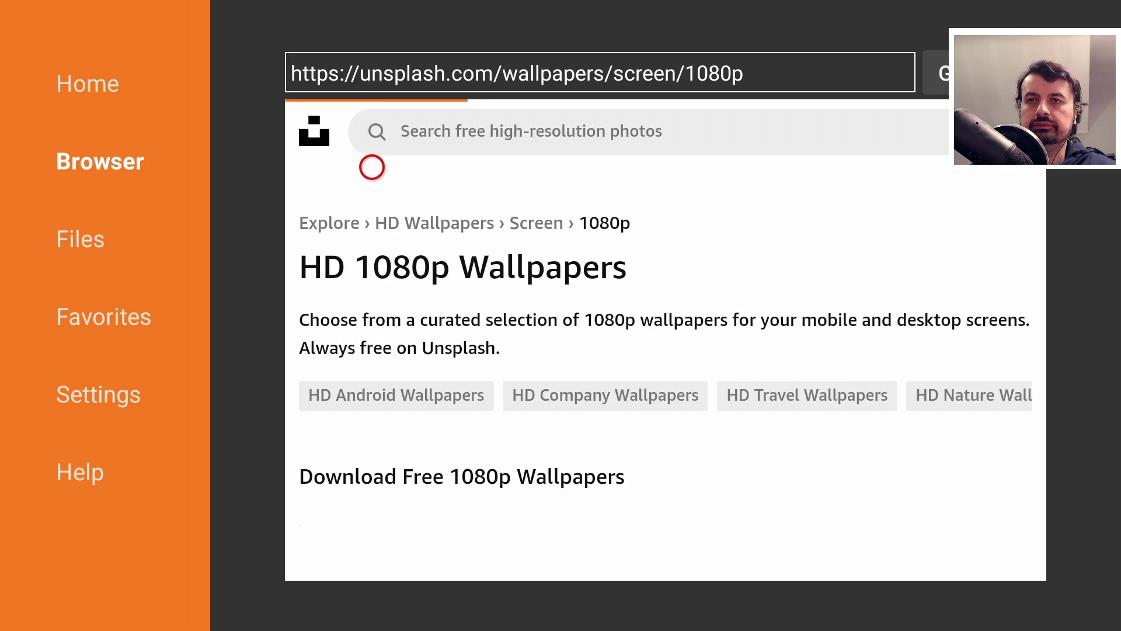
Download the dark coastline wallpaper with the black beach from the Unsplash 1080p wallpapers page.
scroll(372, 557, down, 5)
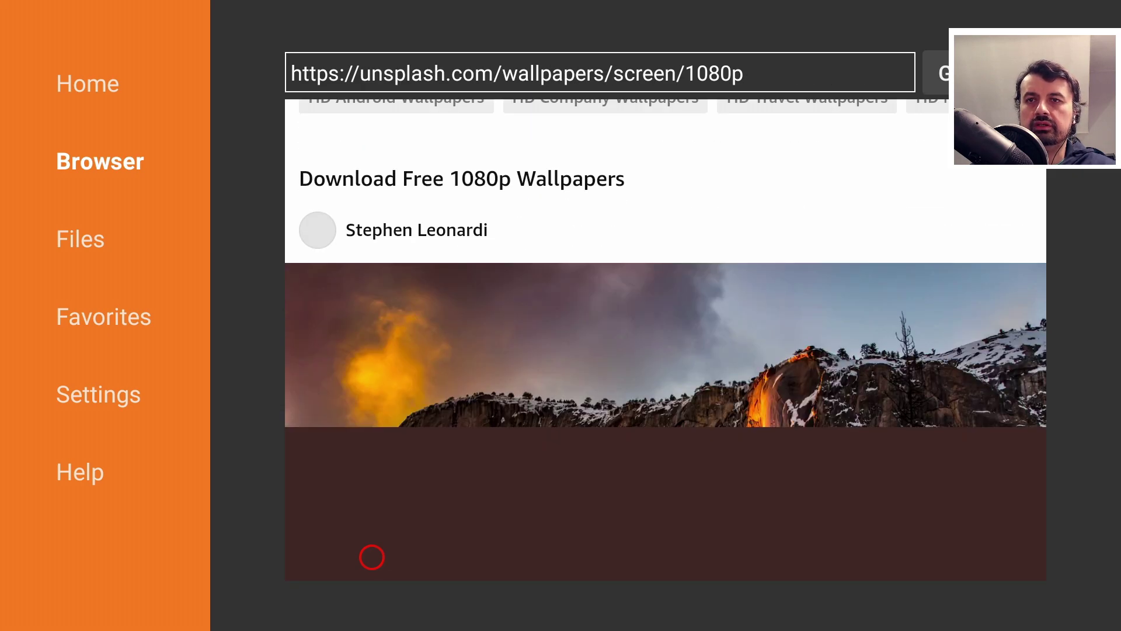
scroll(371, 557, down, 6)
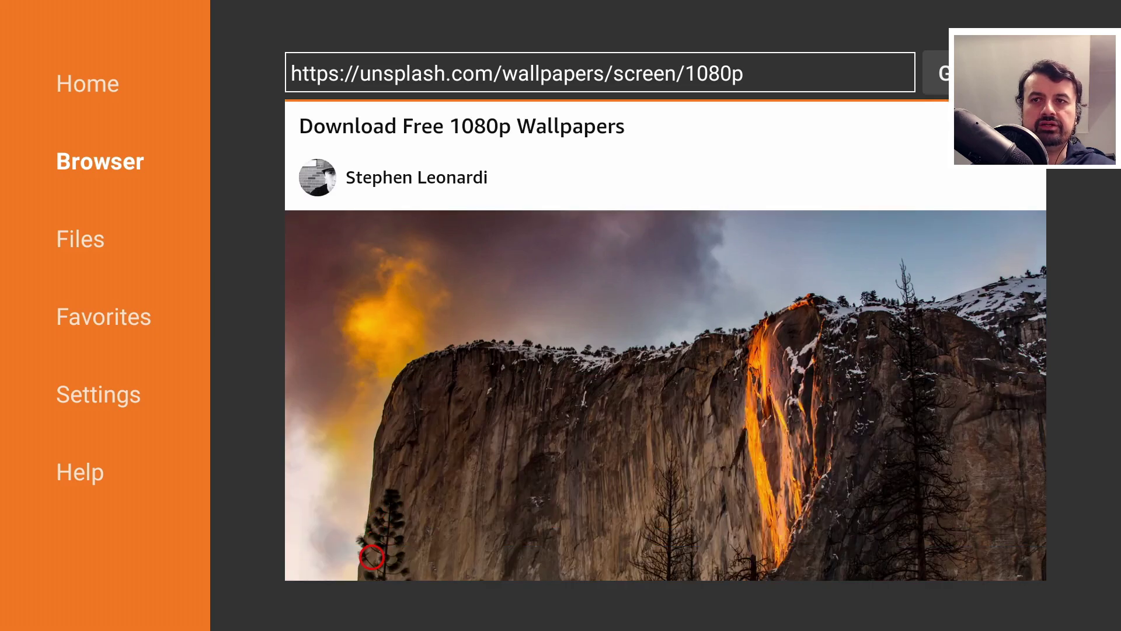
scroll(372, 557, down, 20)
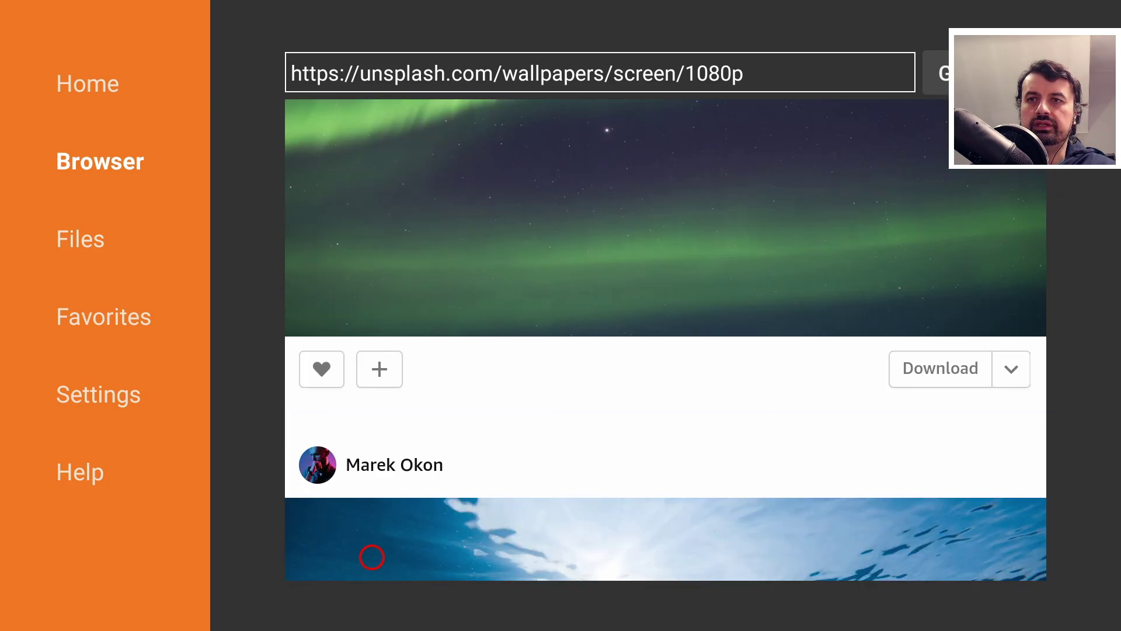
scroll(372, 557, down, 15)
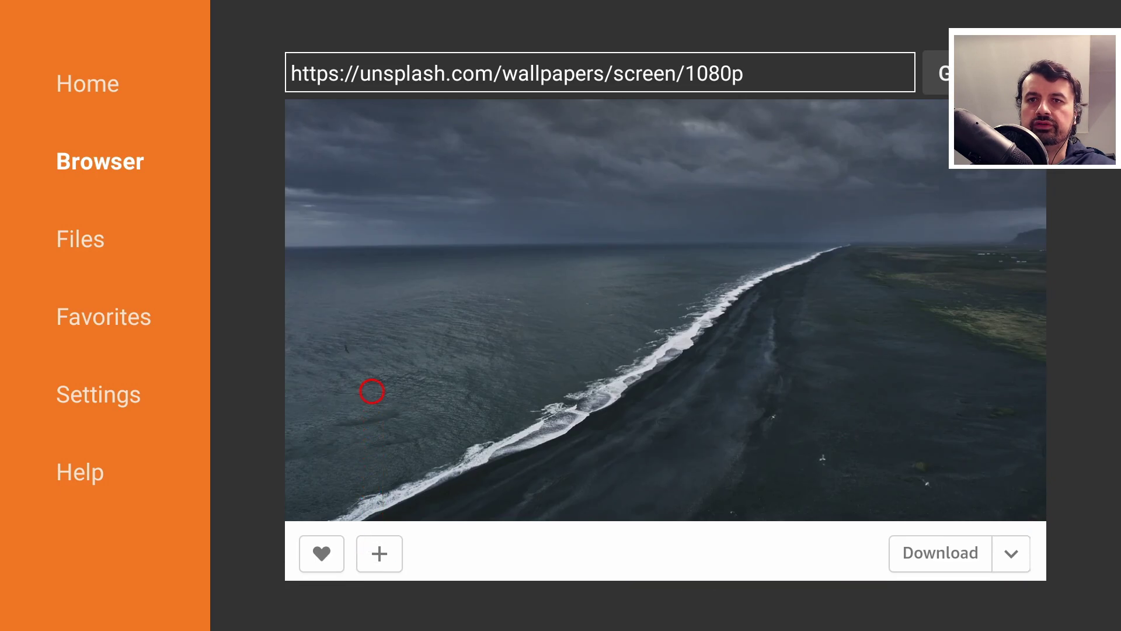
scroll(922, 526, down, 2)
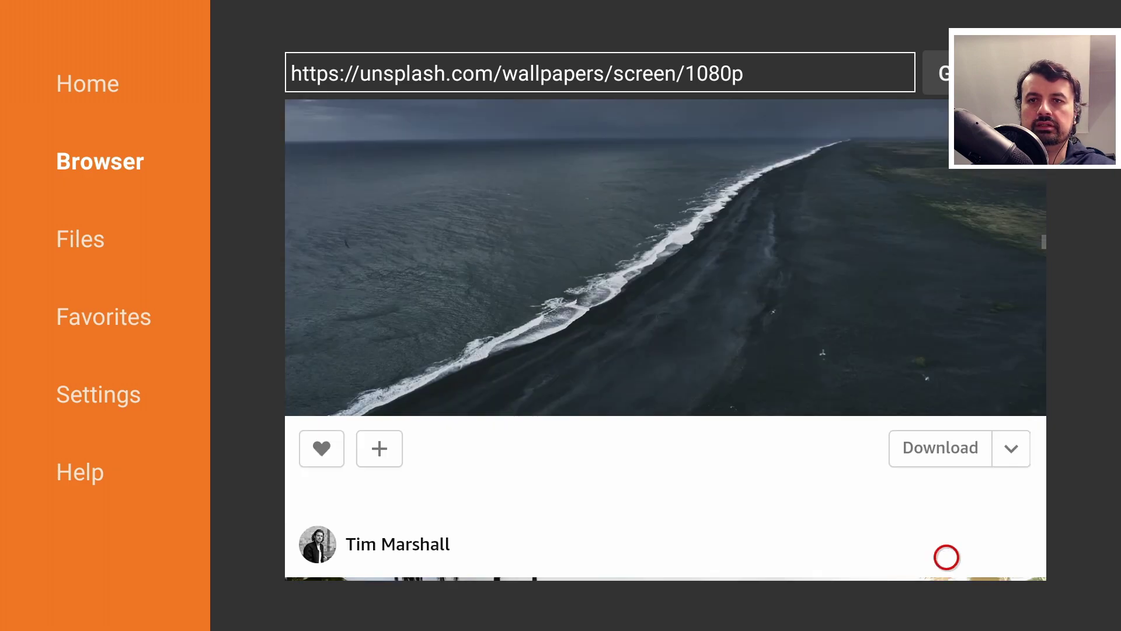
click(975, 454)
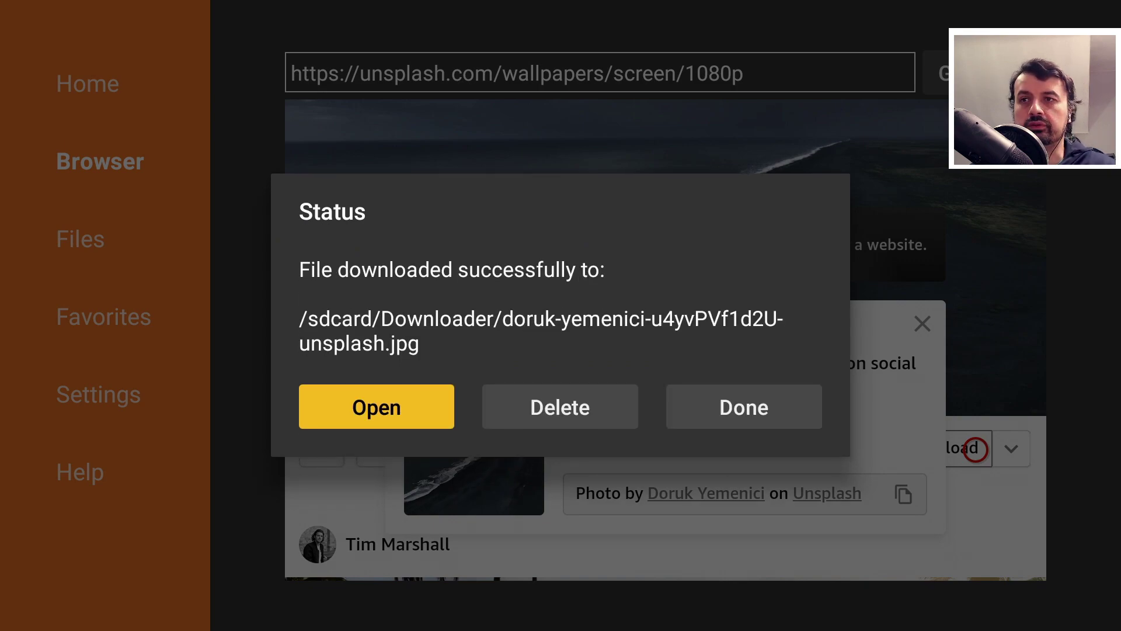
Dismiss the finished download's status message and return to the Wolf Launcher home screen.
key(Right)
key(Right)
key(Return)
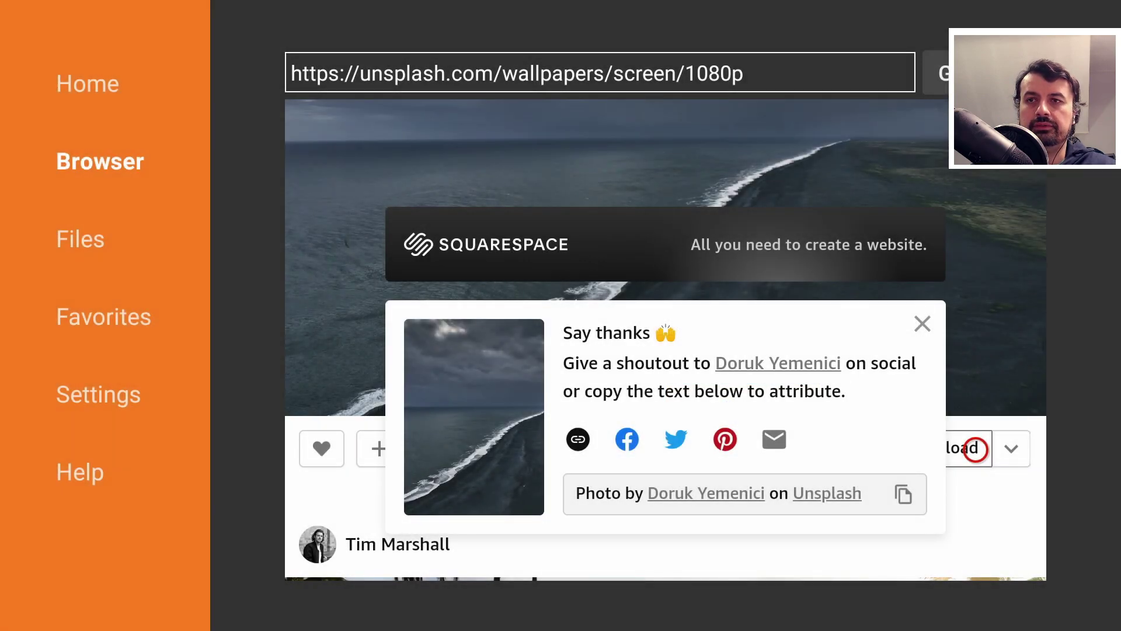
key(Home)
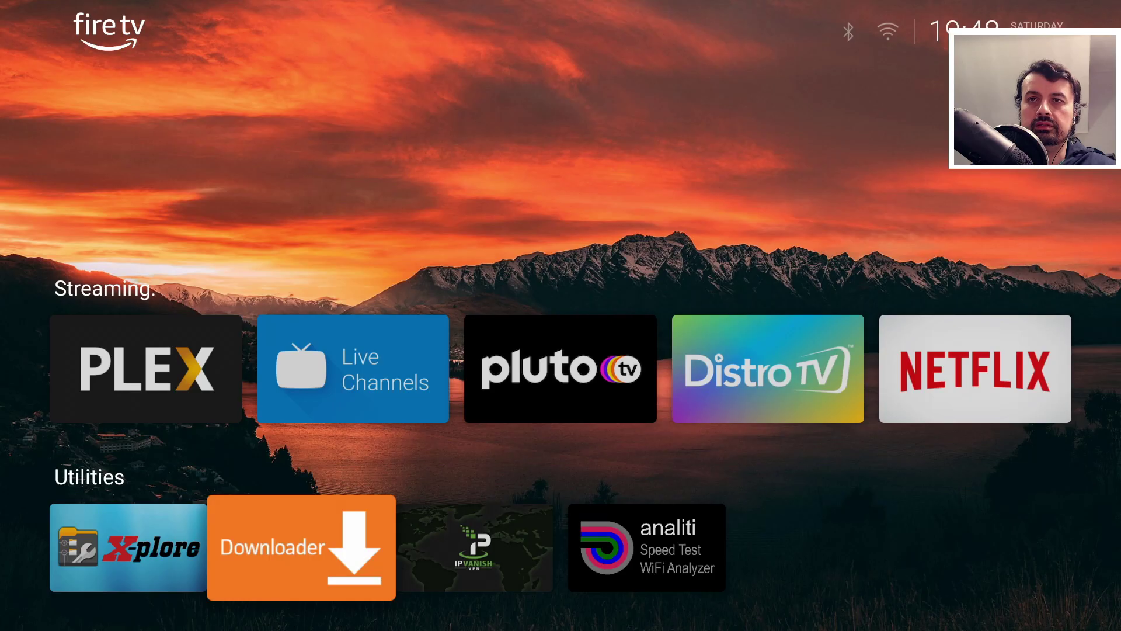
Open the wallpaper image picker from the Wallpaper options in Wolf Launcher's Launcher Settings.
key(Up)
key(Up)
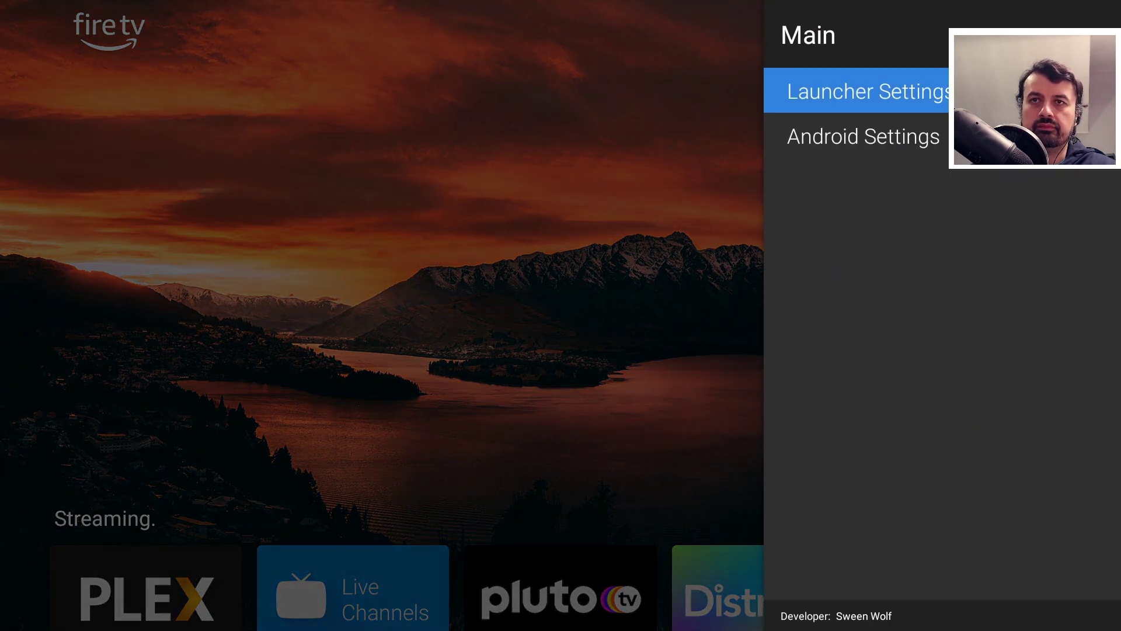
key(Down)
key(Up)
key(Return)
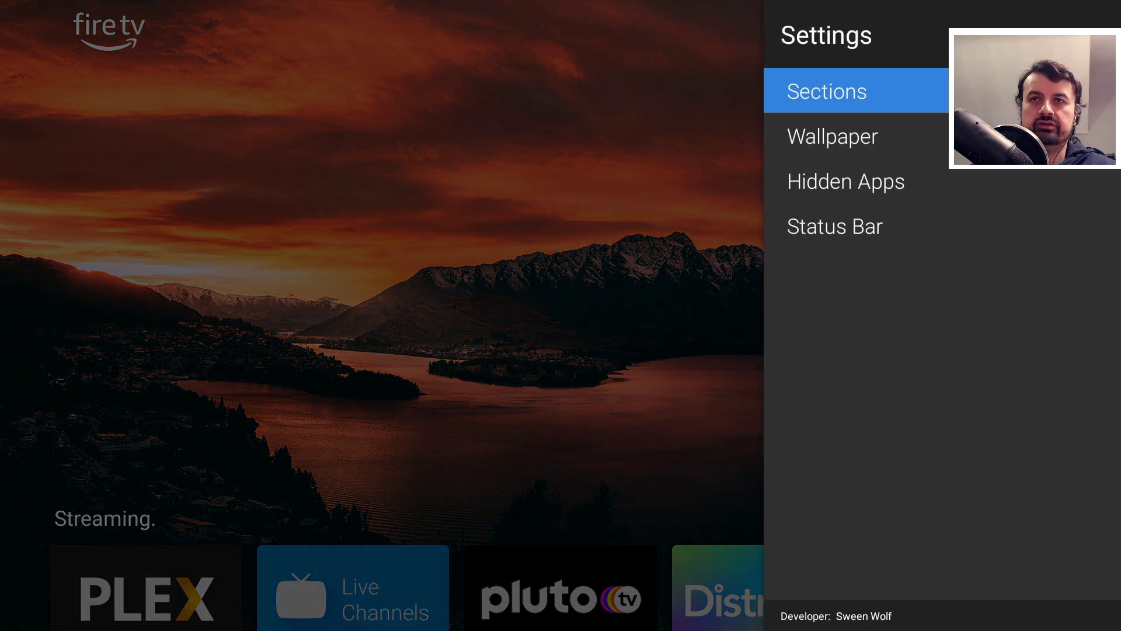
key(Down)
key(Return)
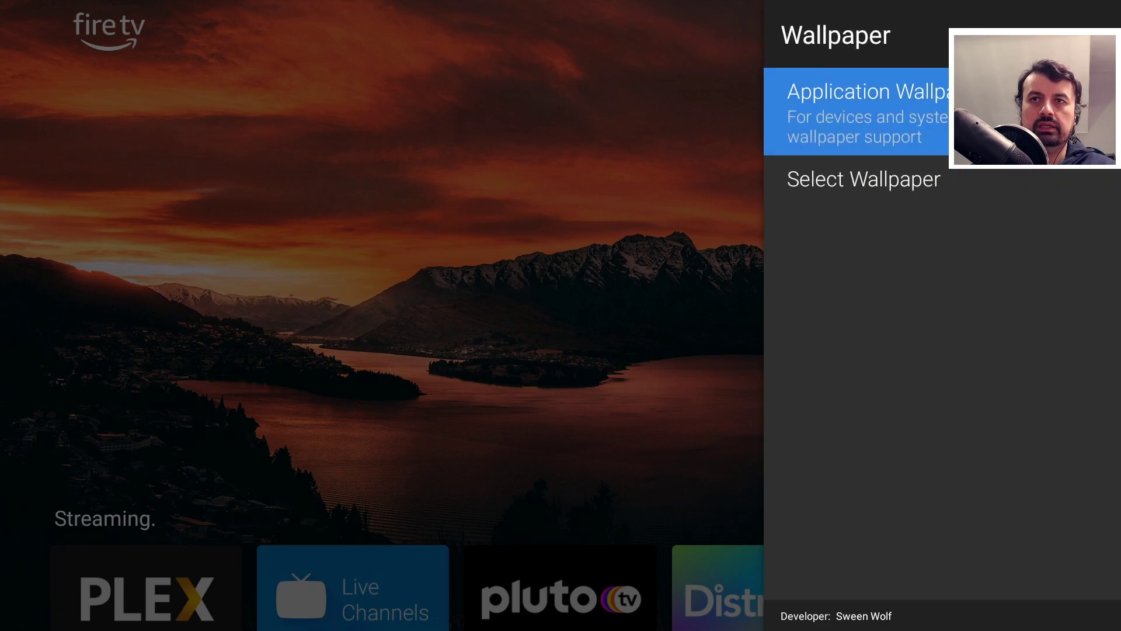
key(Down)
key(Return)
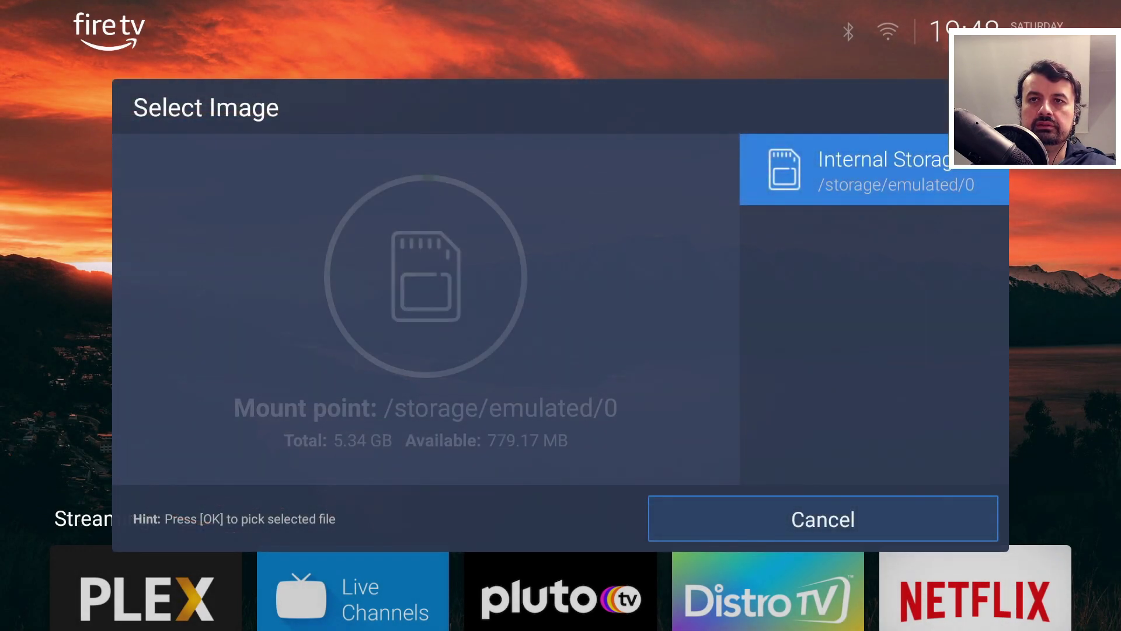
Browse the internal storage to the Downloader folder that holds the downloaded images.
key(Return)
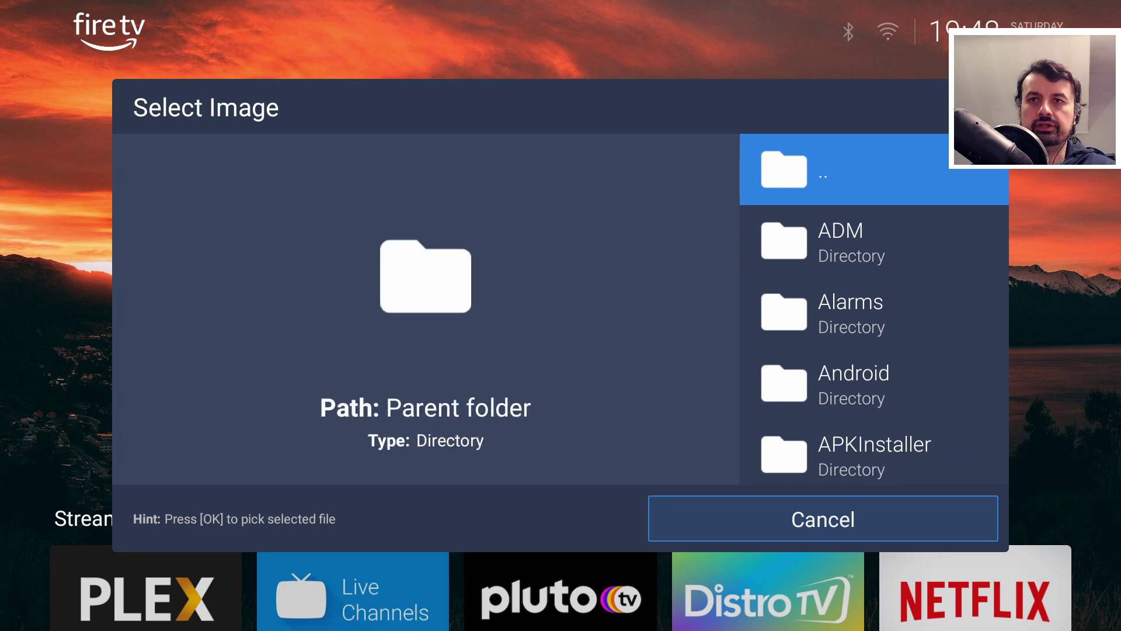
key(Down)
key(Down)
key(Down)
key(Down)
key(Down)
key(Down)
key(Down)
key(Down)
key(Down)
key(Down)
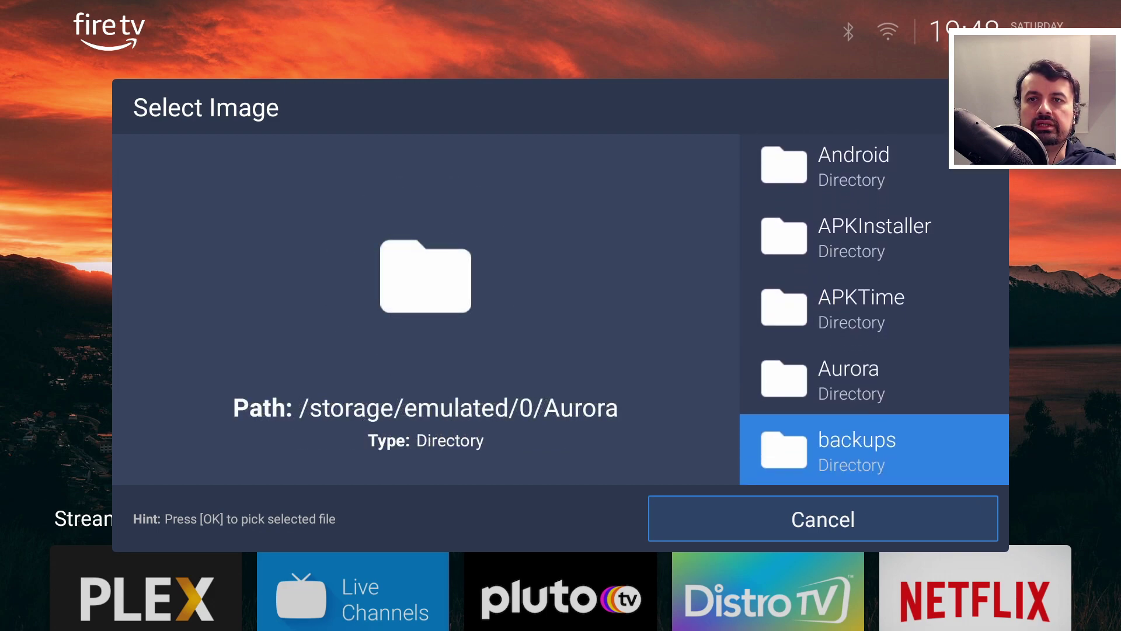
key(Down)
key(Down)
key(Down)
key(Down)
key(Down)
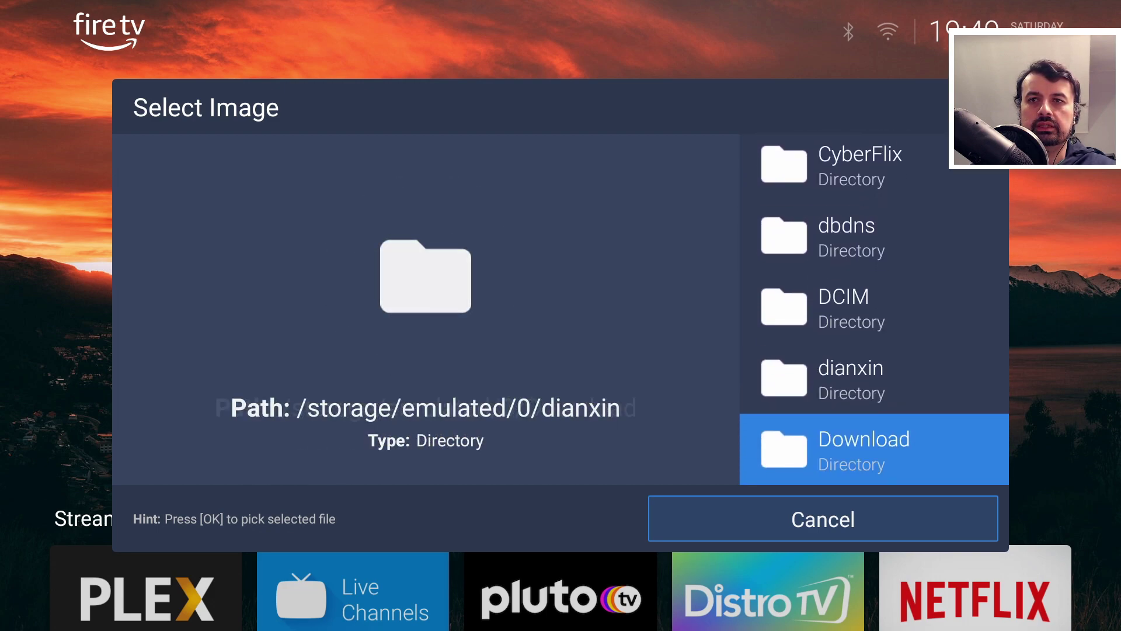
key(Return)
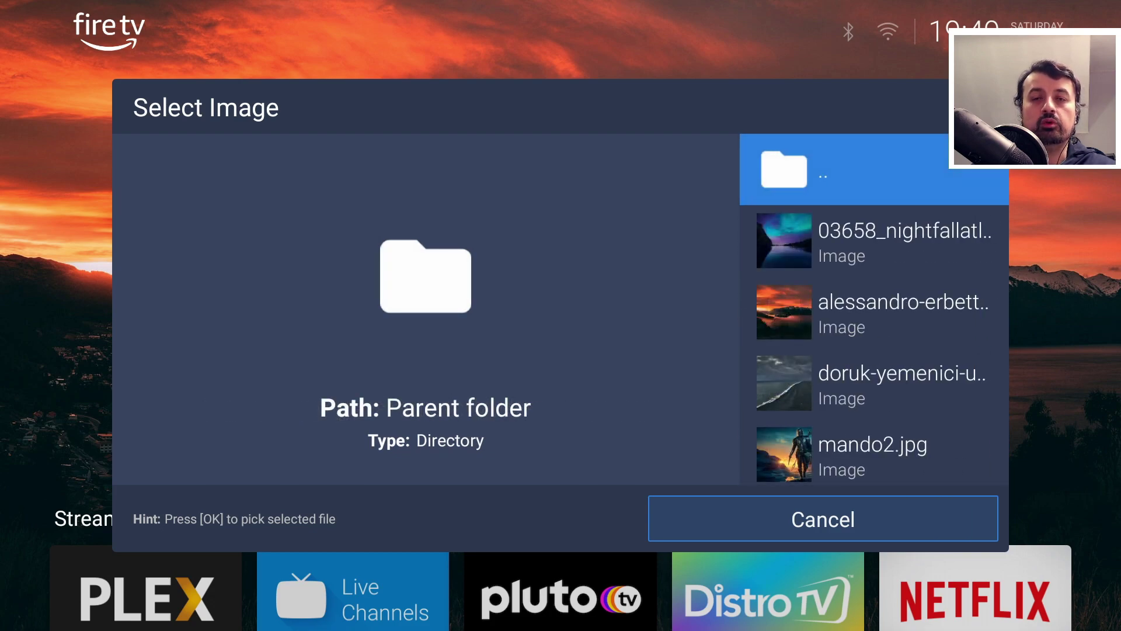
Set the downloaded dark coastline image with the black beach as the launcher wallpaper.
key(Down)
key(Down)
key(Down)
key(Down)
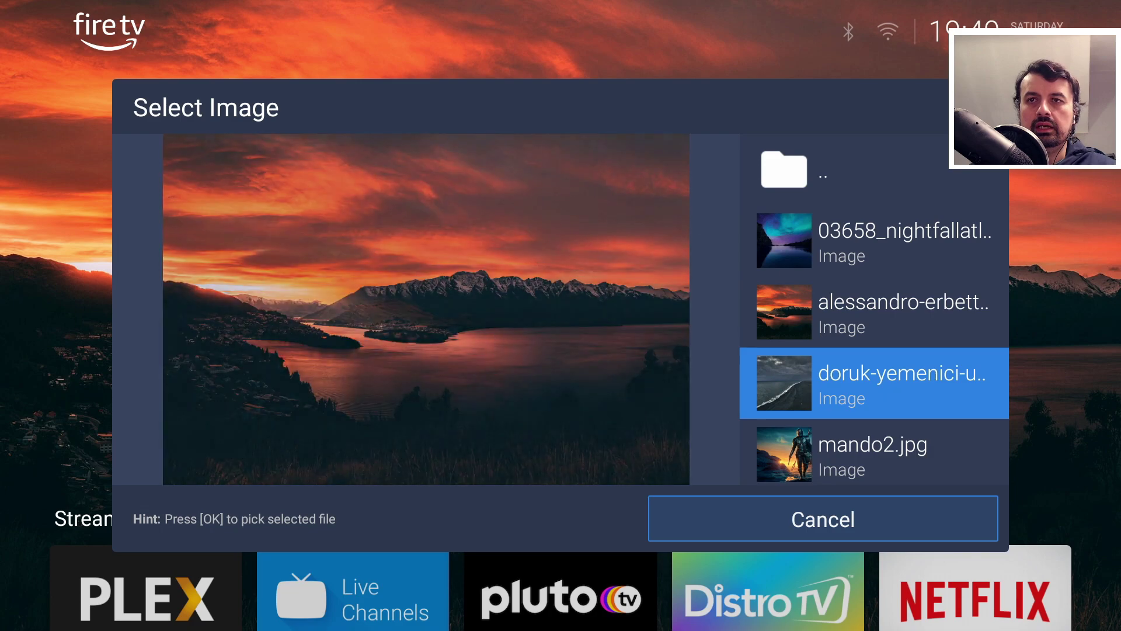
key(Down)
key(Down)
key(Up)
key(Up)
key(Up)
key(Return)
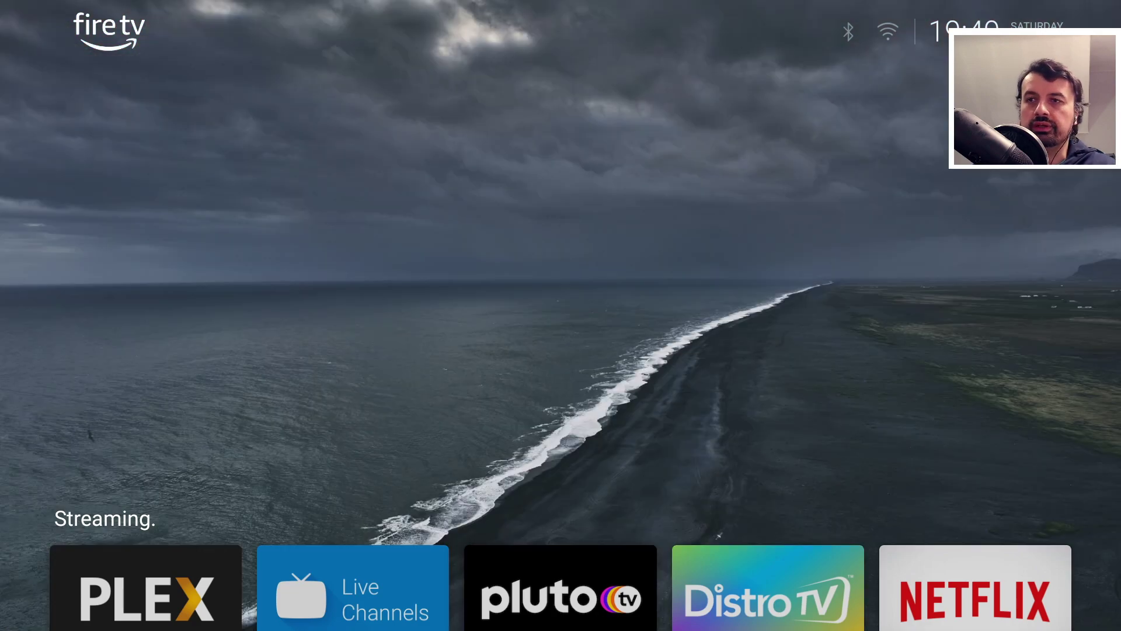
Launch Launcher Manager from the TDUK section of the home screen.
key(Down)
key(Down)
key(Down)
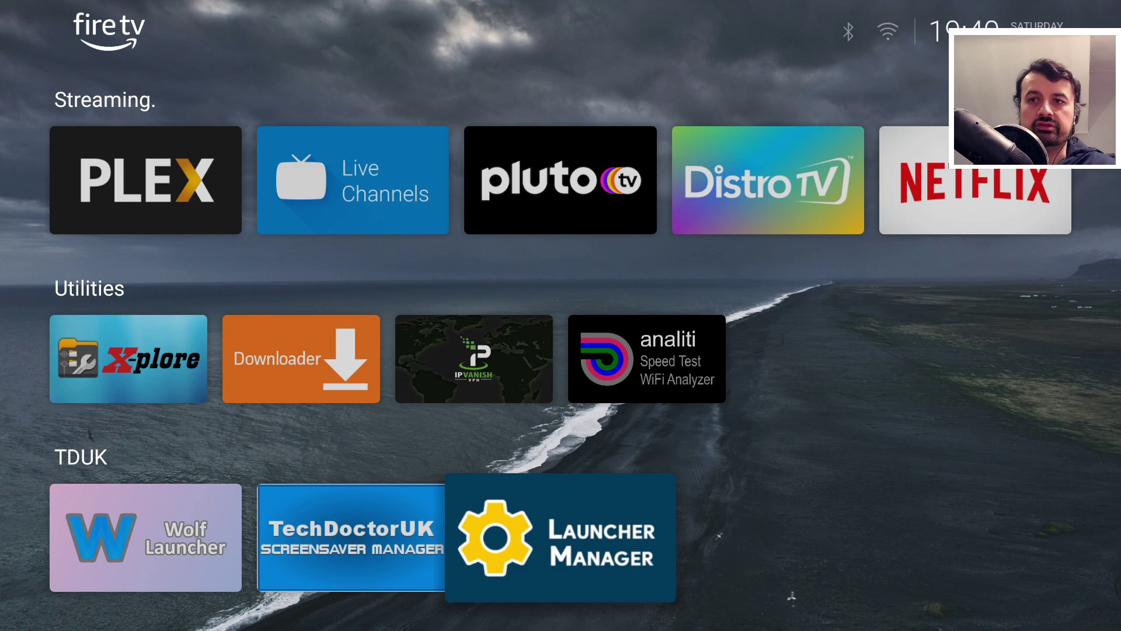
key(Left)
key(Right)
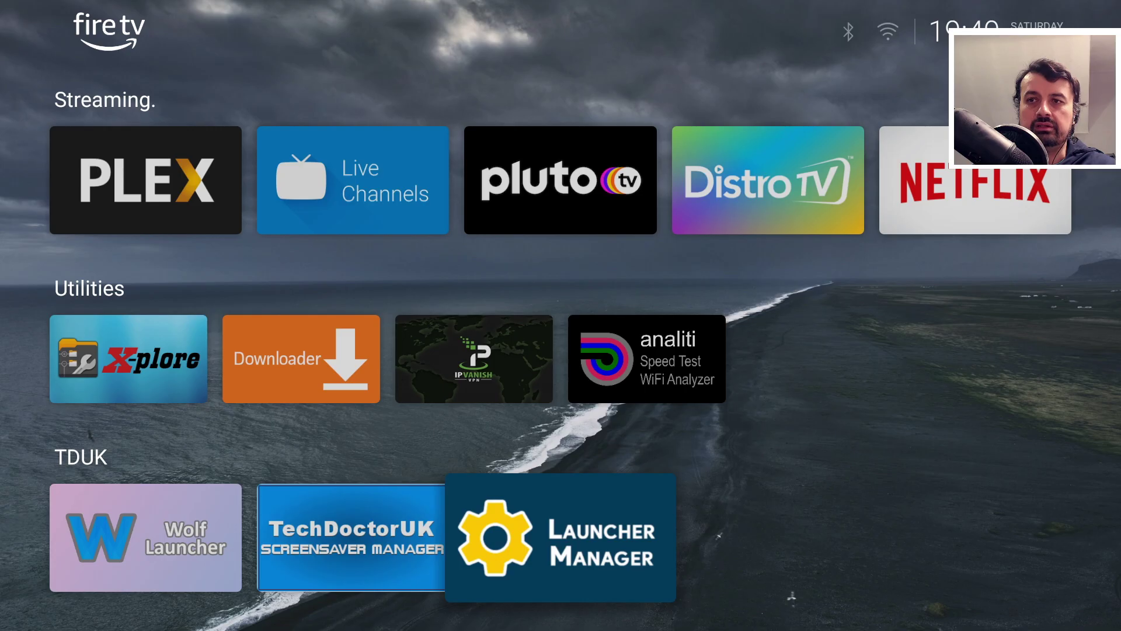
key(Return)
Disable the custom launcher in Launcher Options to restore the stock Fire TV home screen.
key(Up)
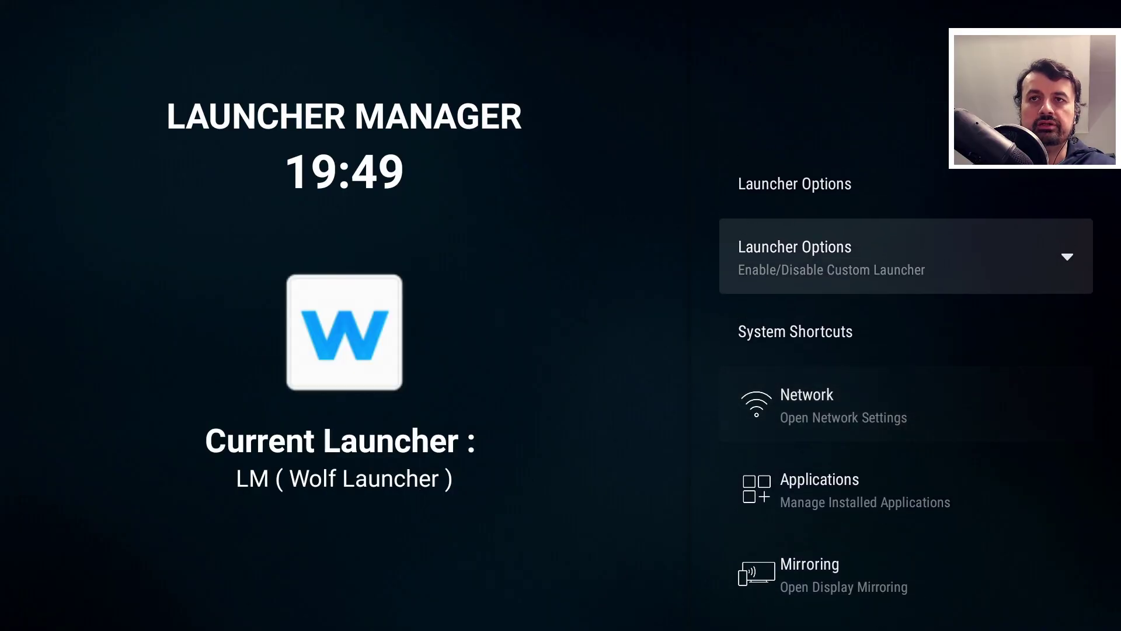
key(Return)
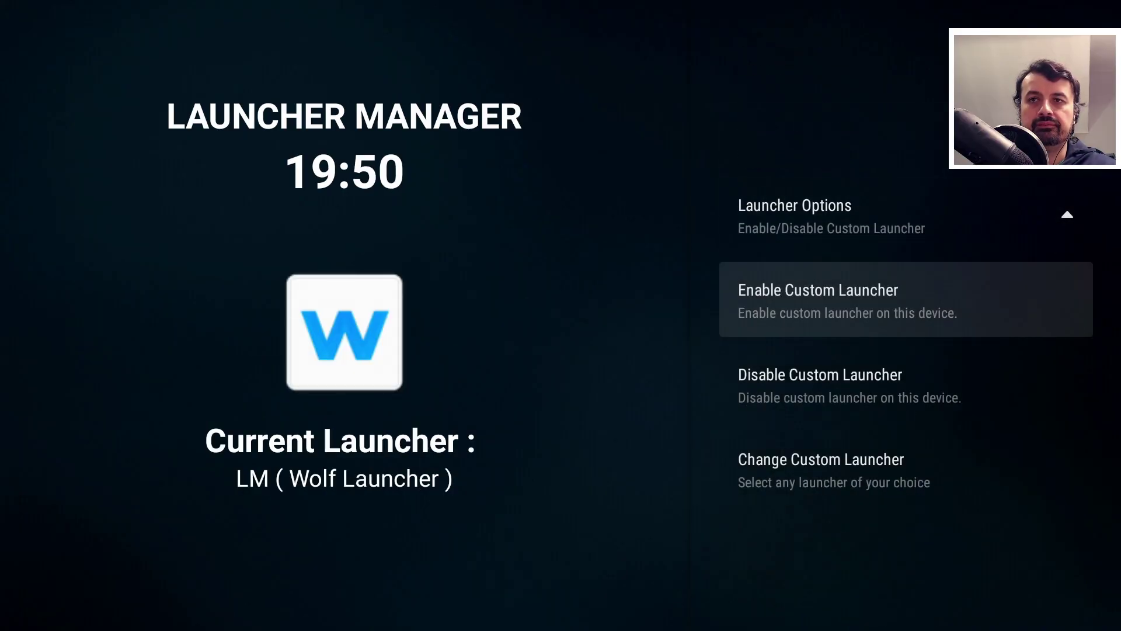
key(Down)
key(Return)
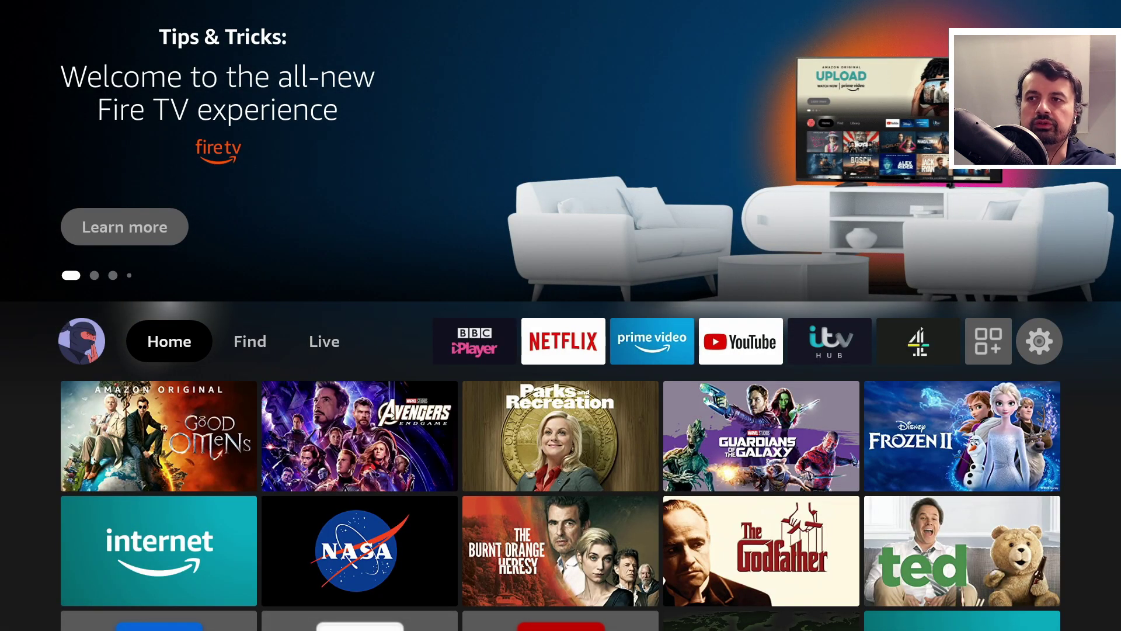
Look over the content rows of the stock Fire TV home screen.
key(Down)
key(Up)
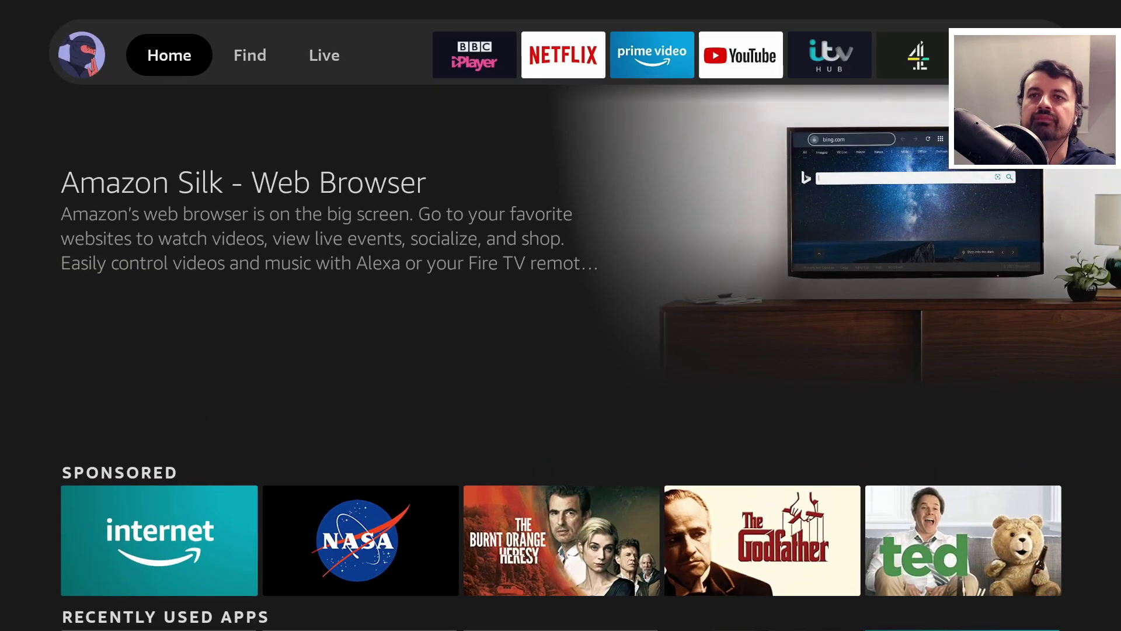
key(Down)
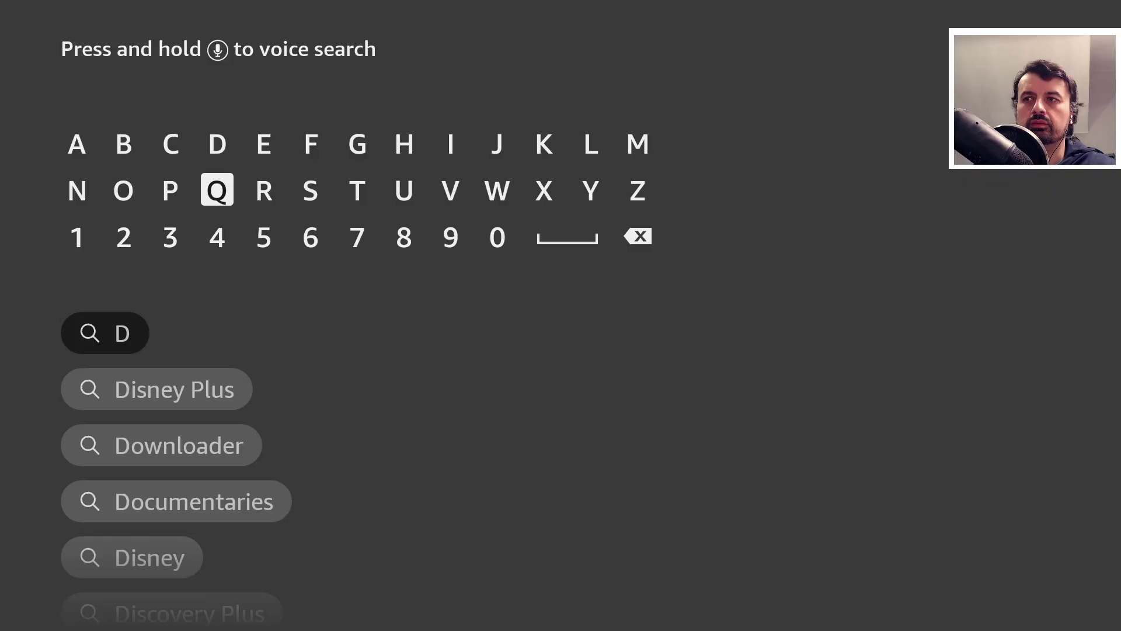
Search for Discovery Plus using the suggestions for the letter D, view its results and return to the home screen.
key(Down)
key(Down)
key(Down)
key(Down)
key(Down)
key(Down)
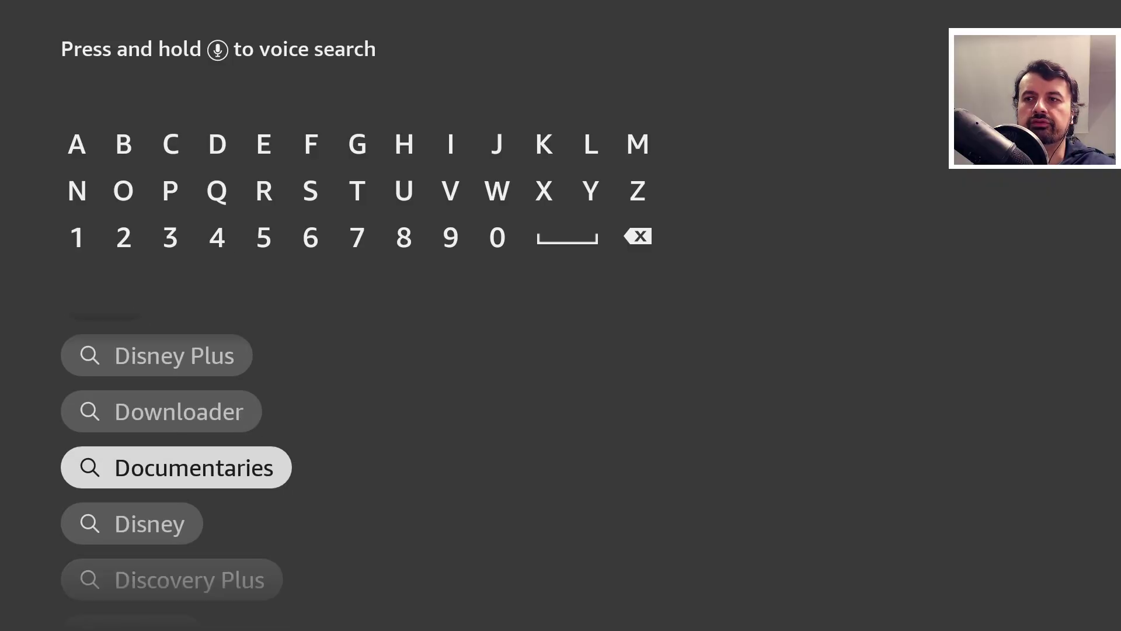
key(Down)
key(Return)
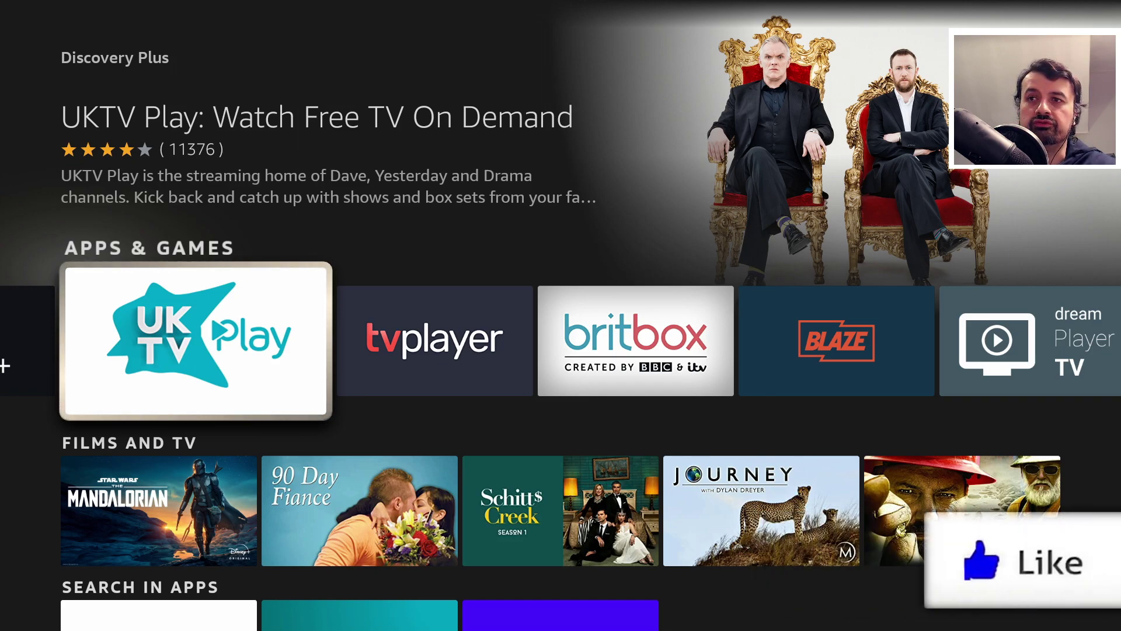
key(Home)
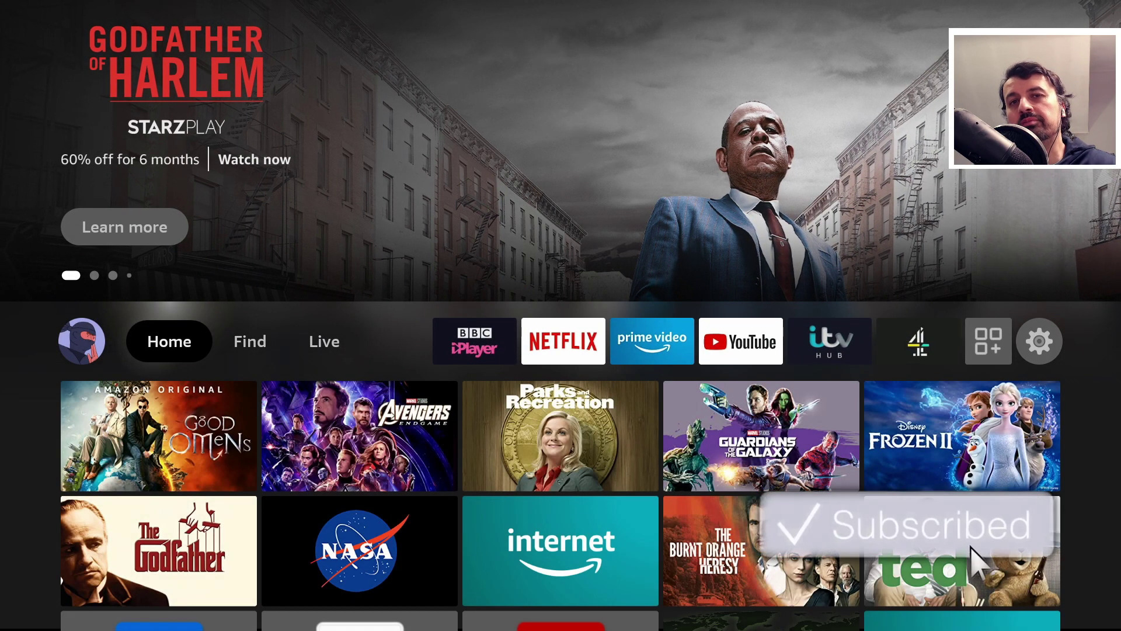